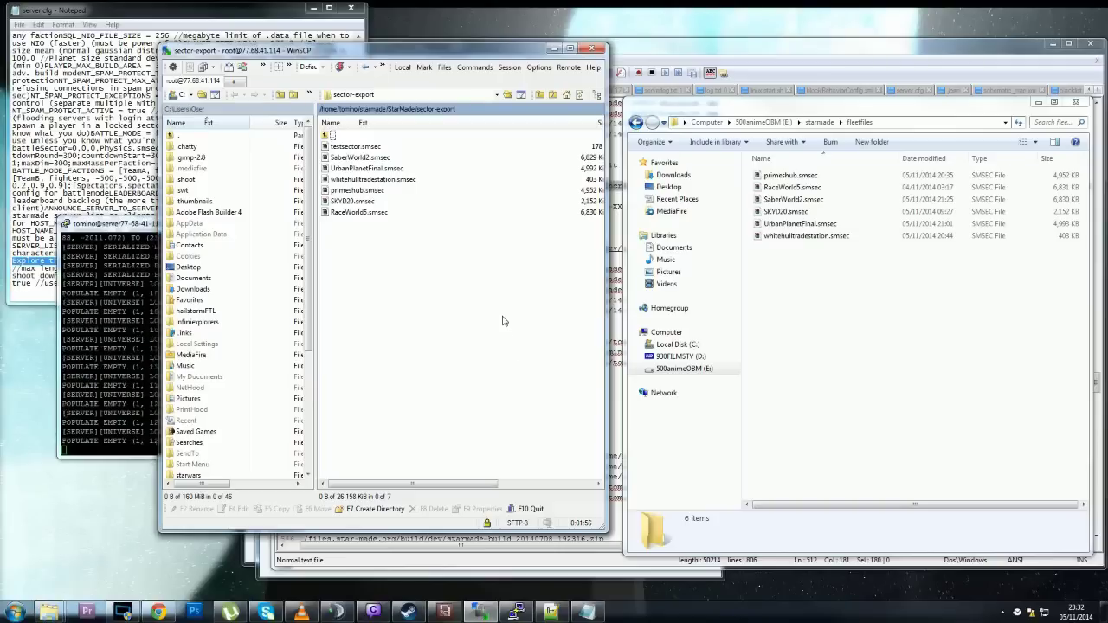
pyautogui.click(373, 168)
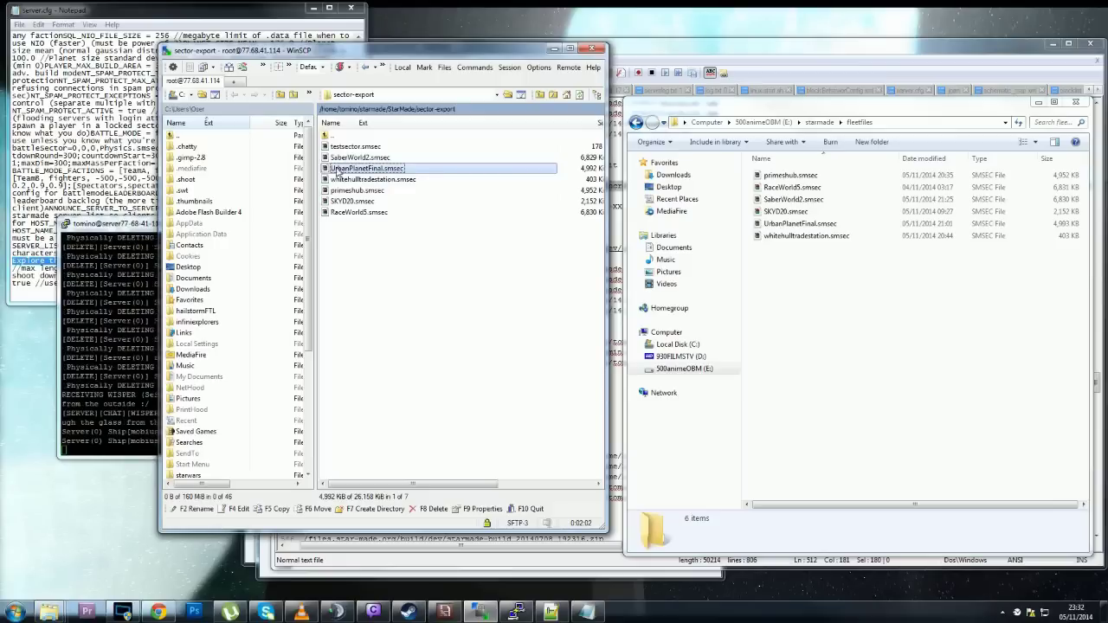
pyautogui.click(362, 246)
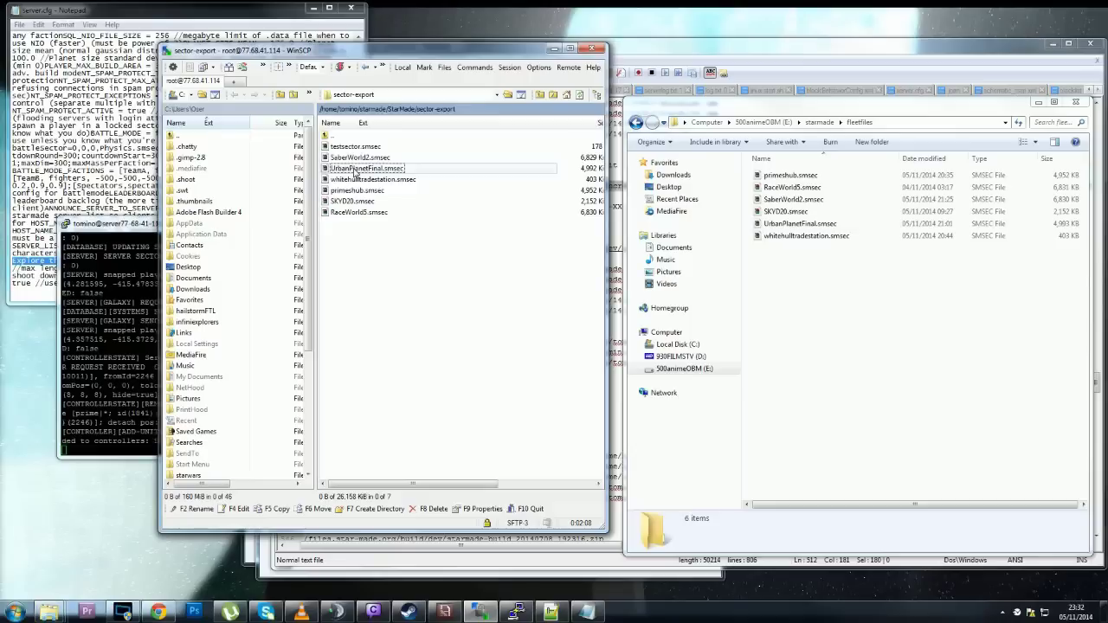
pyautogui.rightClick(354, 171)
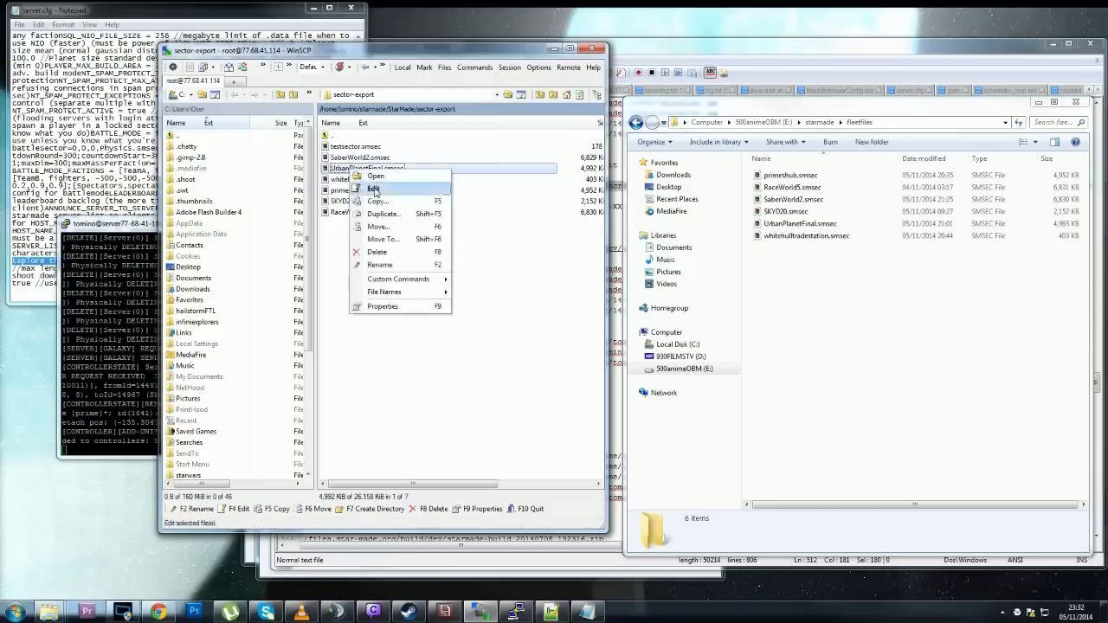
pyautogui.click(338, 314)
# Copy UrbanPlanetFinal.smsec from the fleetfiles folder and open the folder D:\starmade\0175.
pyautogui.rightClick(784, 223)
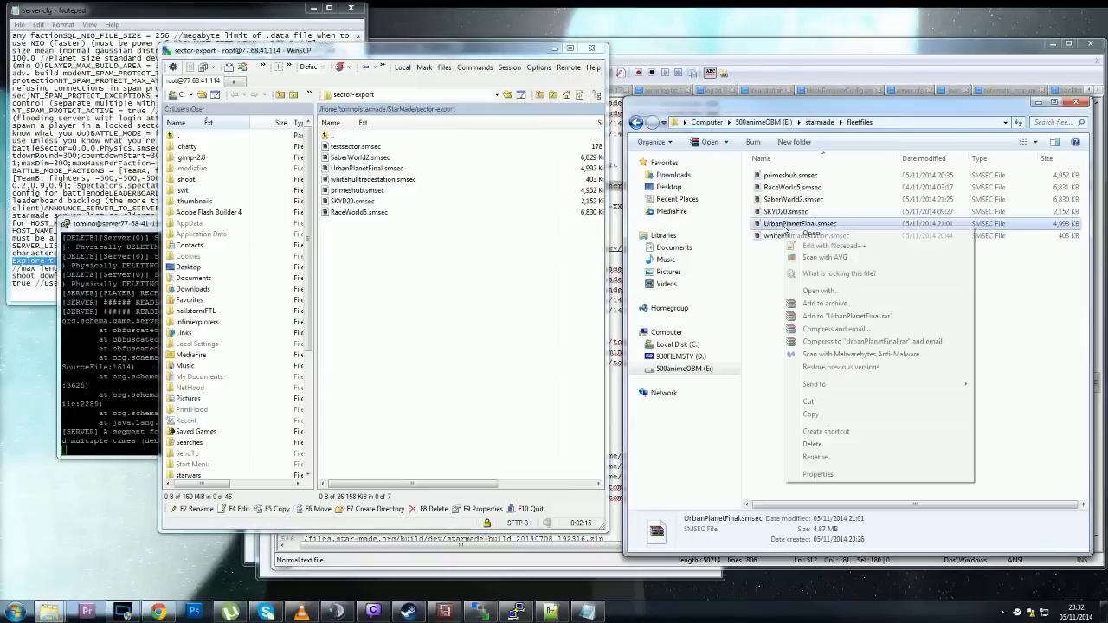
pyautogui.click(810, 415)
pyautogui.click(693, 355)
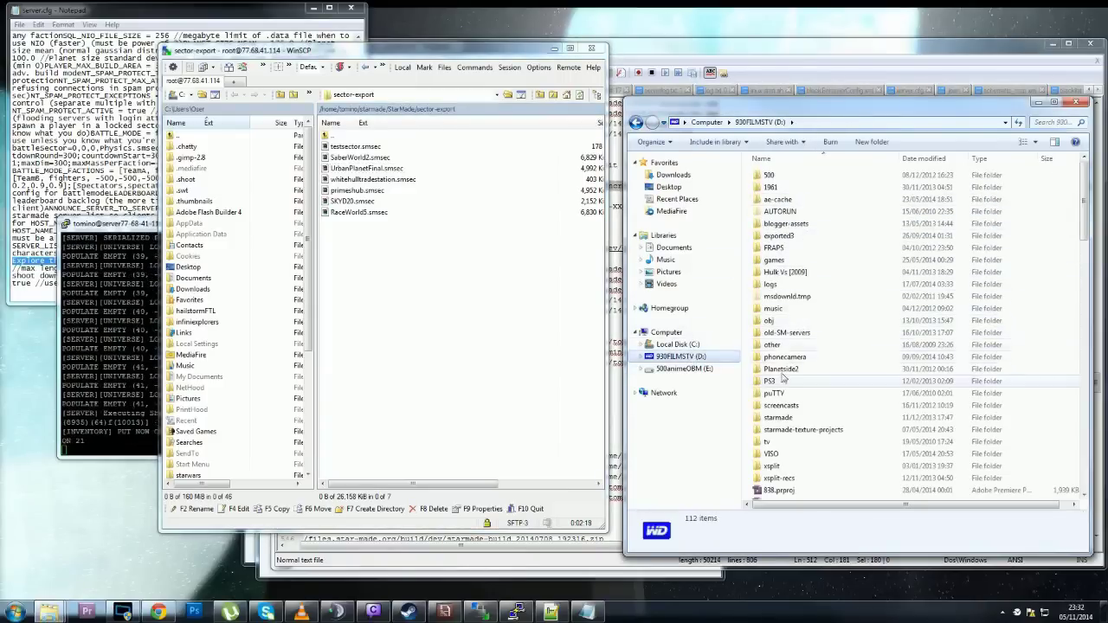
pyautogui.doubleClick(785, 418)
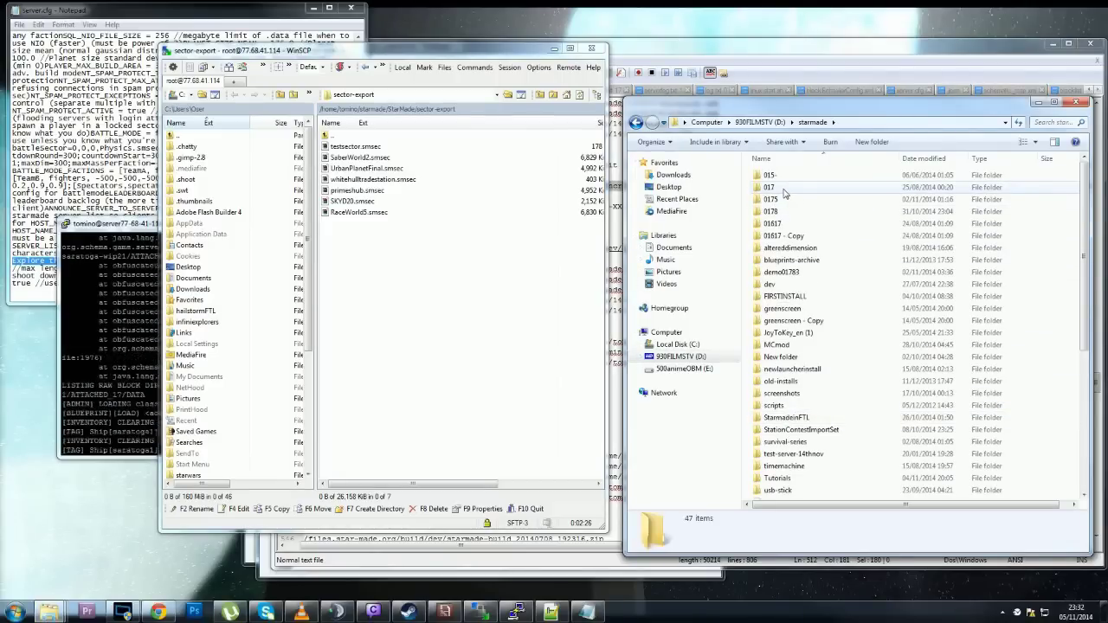
pyautogui.doubleClick(787, 200)
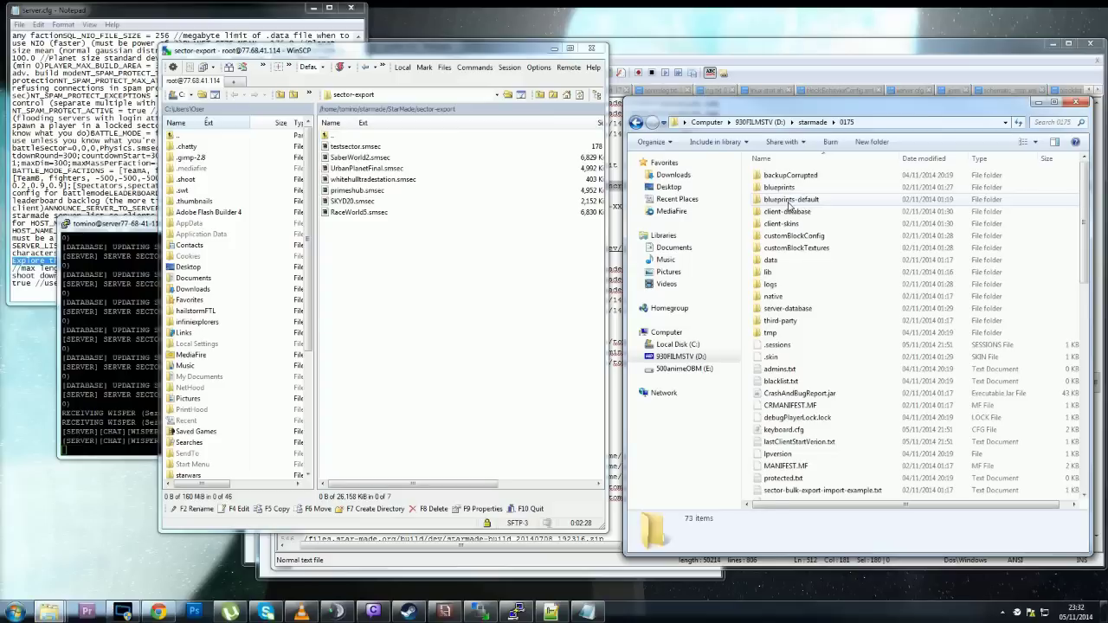
# Create a folder named sector-export inside 0175 and paste the copied sector file into it.
pyautogui.click(873, 144)
pyautogui.write('sector')
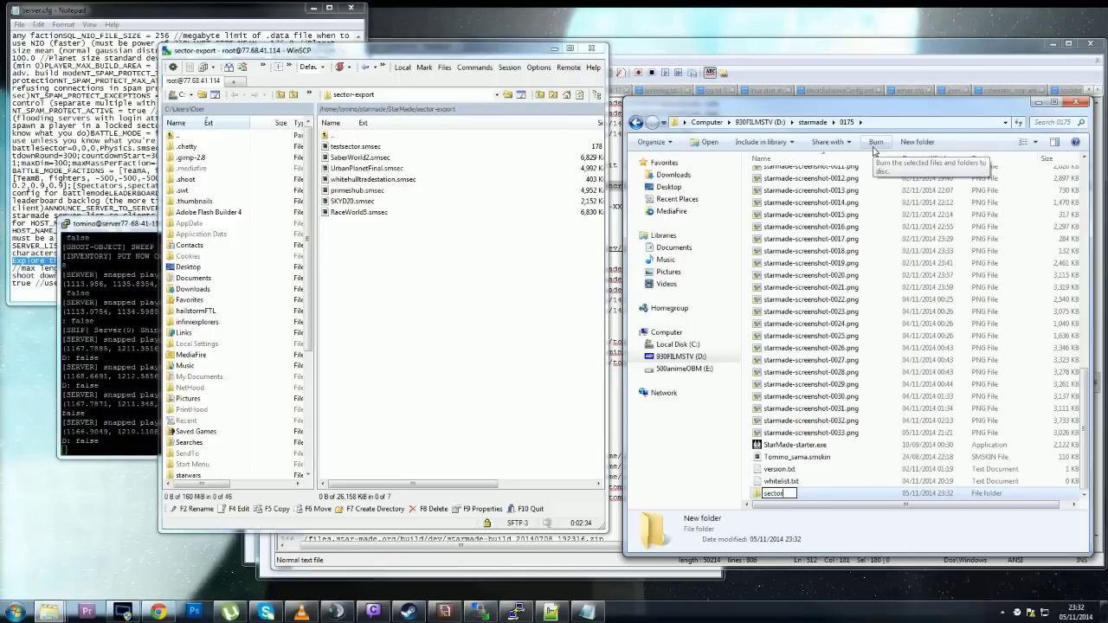
pyautogui.write('-export')
pyautogui.press('Return')
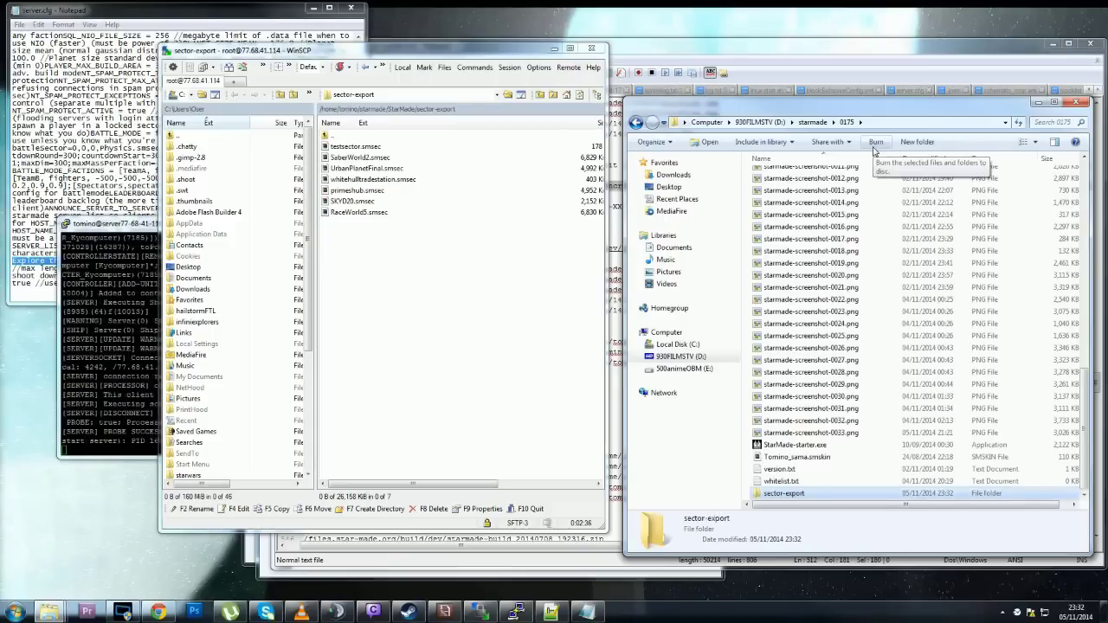
pyautogui.press('Return')
pyautogui.hotkey('ctrl', 'v')
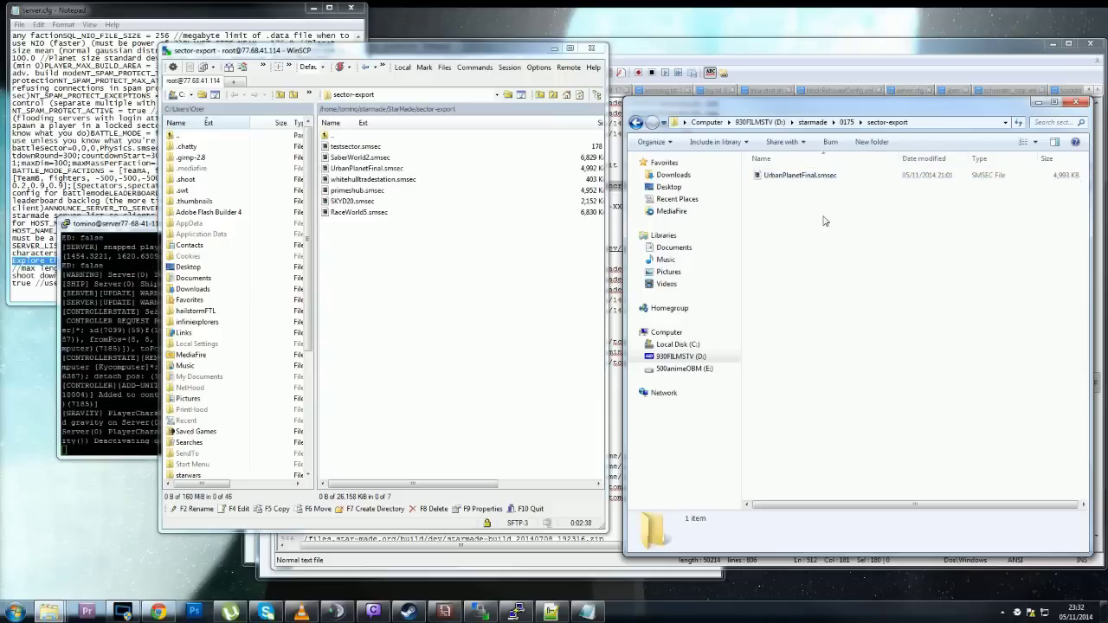
# Return to the 0175 folder and launch StarMade-starter.exe.
pyautogui.click(847, 122)
pyautogui.scroll(-15, 844, 407)
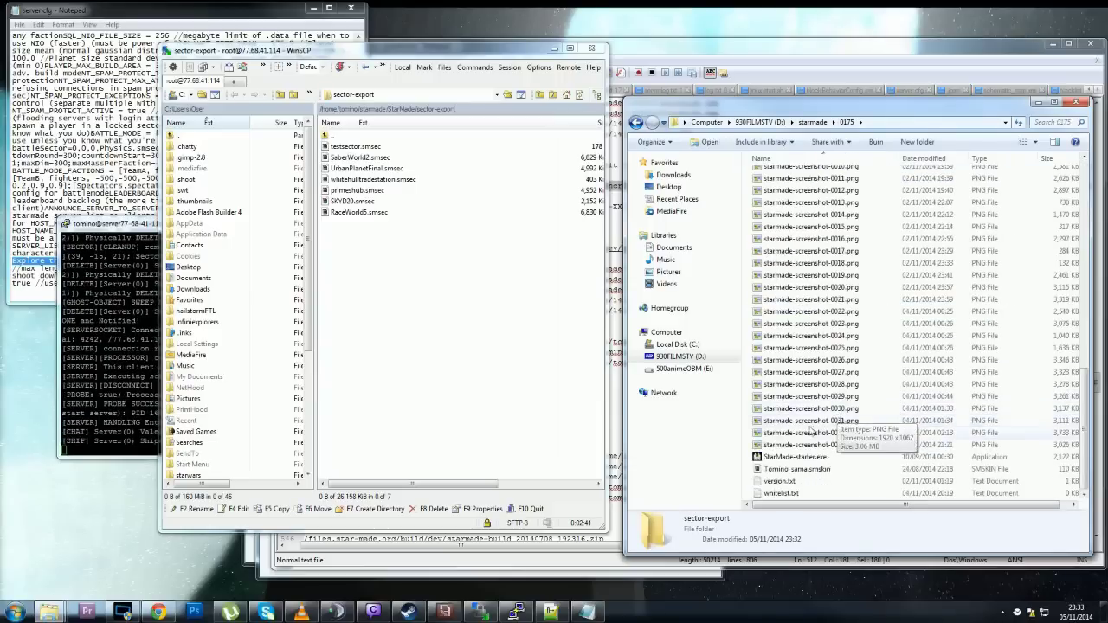
pyautogui.doubleClick(789, 459)
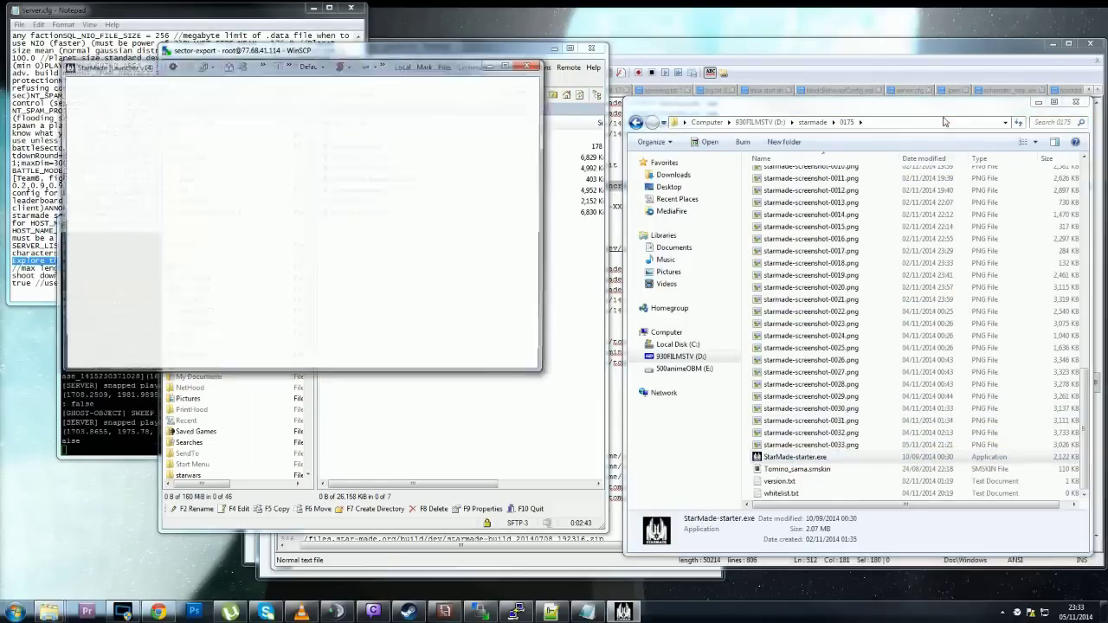
# Set the launcher's installation path to D:\starmade\0175 and start a single-player game in Sandbox mode.
pyautogui.click(956, 126)
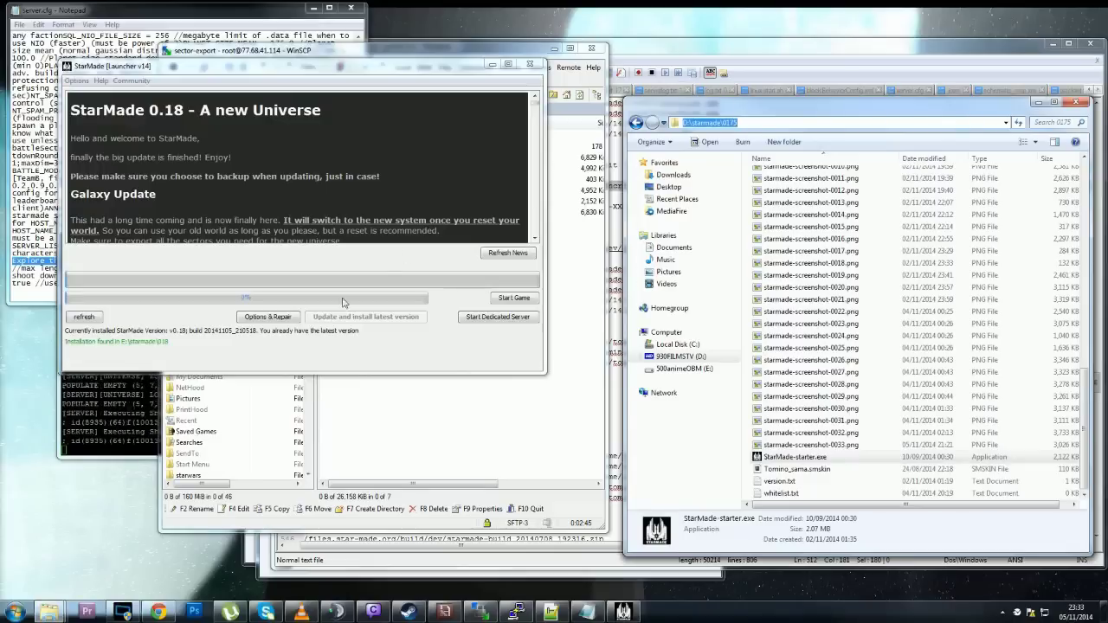
pyautogui.click(89, 82)
pyautogui.click(104, 94)
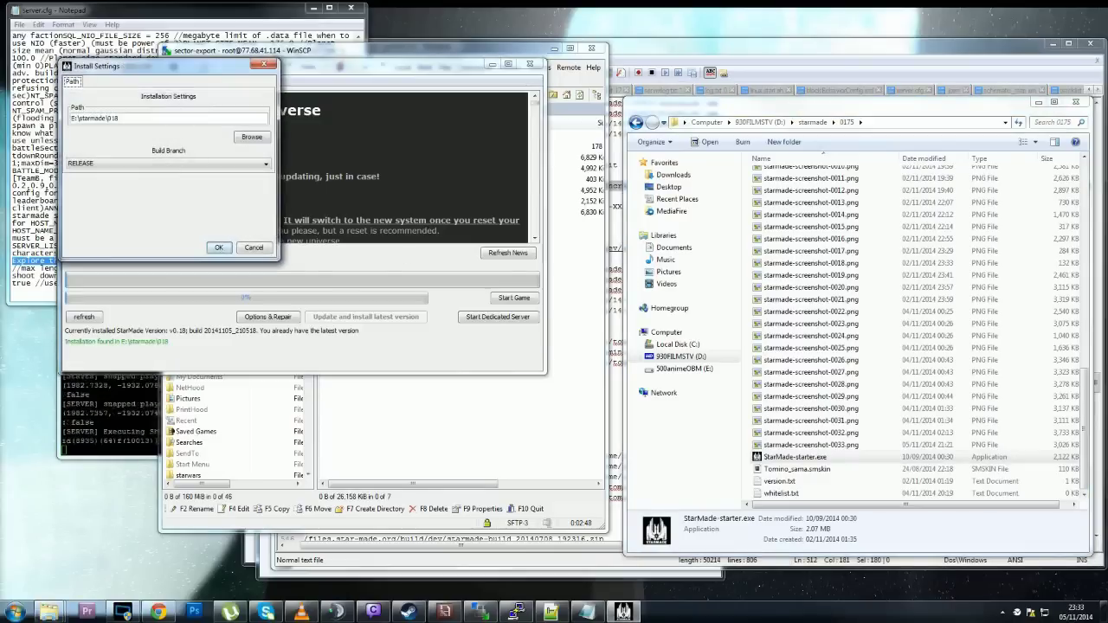
pyautogui.click(222, 249)
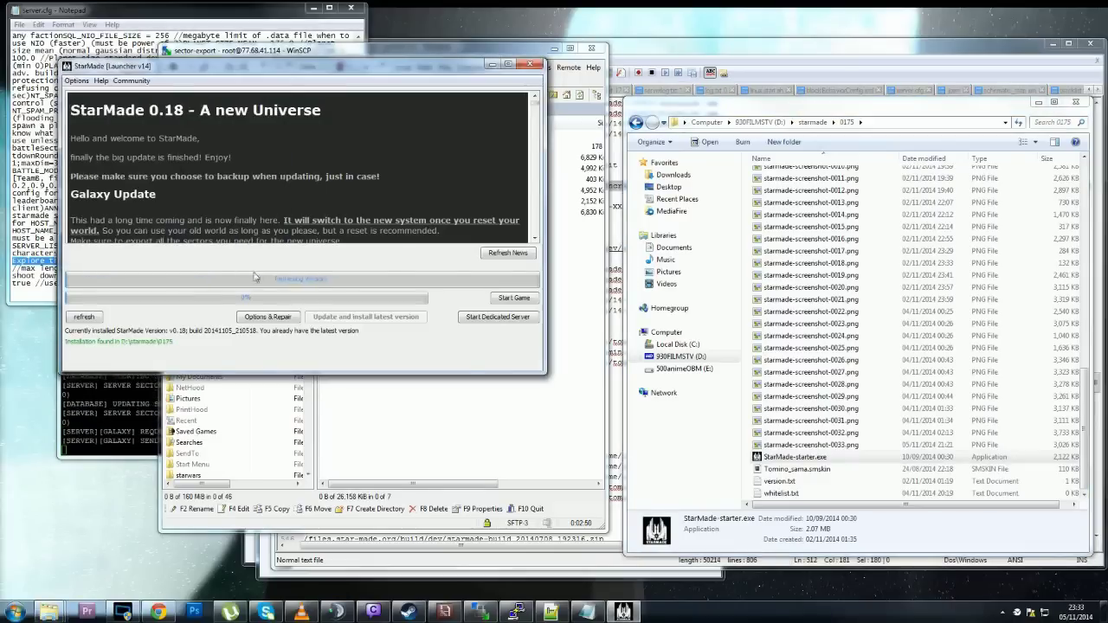
pyautogui.click(500, 299)
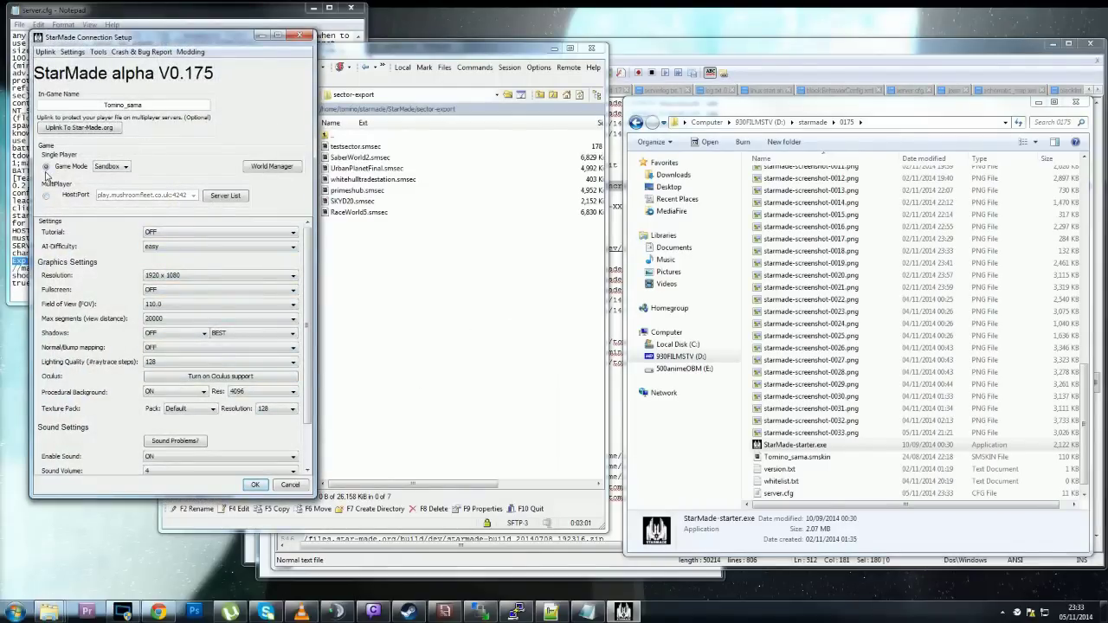
pyautogui.click(255, 485)
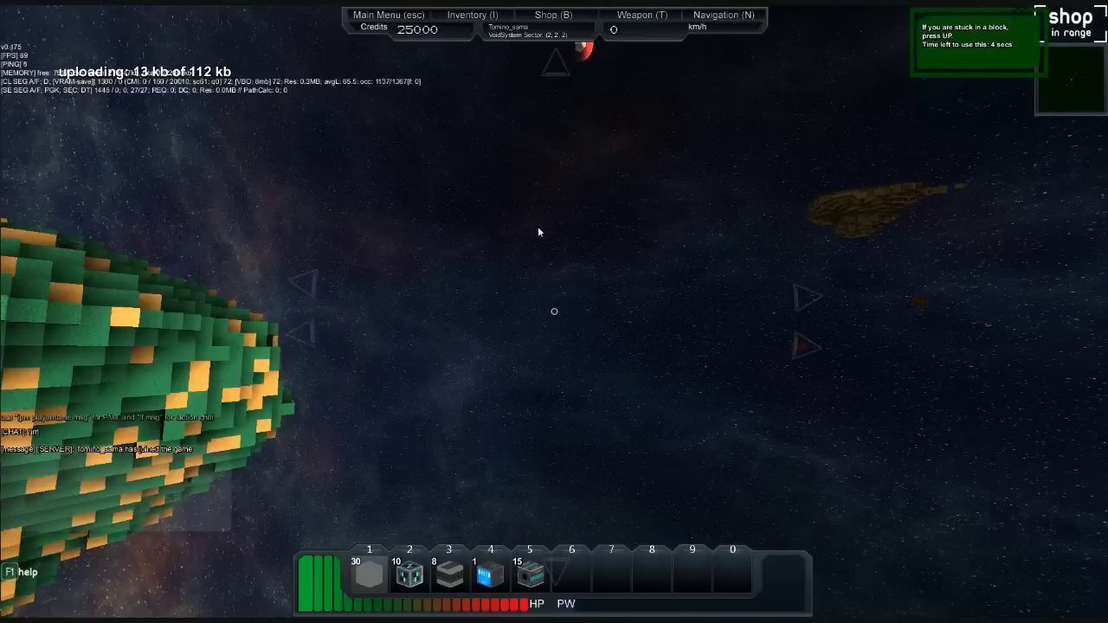
# Import UrbanPlanetFinal into sector 5 5 5 with the import_sector chat command, and change to that sector.
pyautogui.press('Tab')
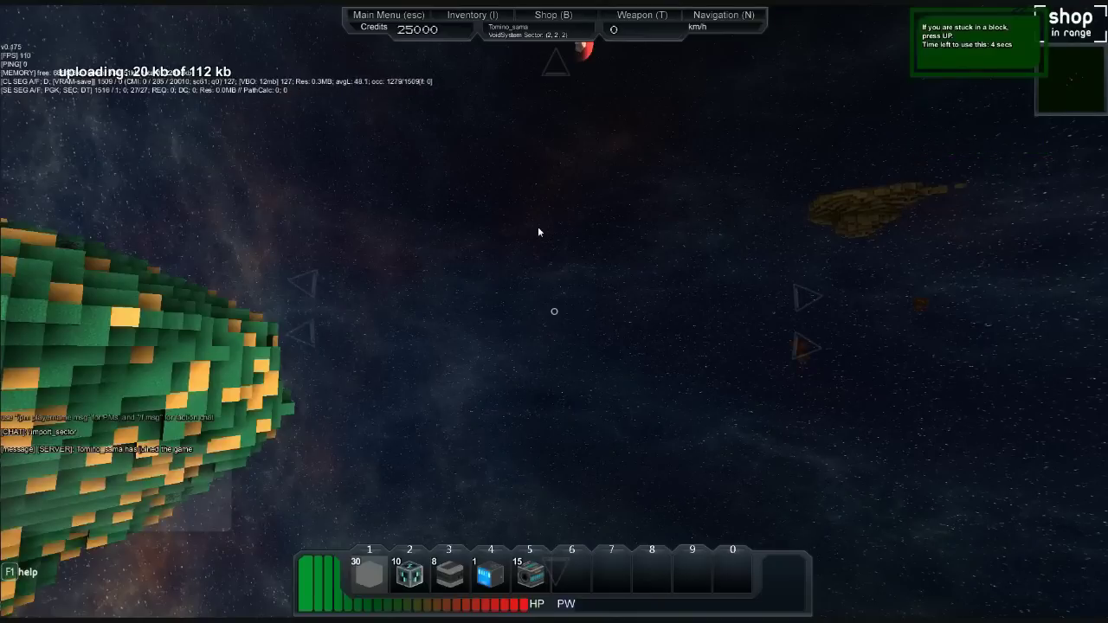
pyautogui.write('5 5 5')
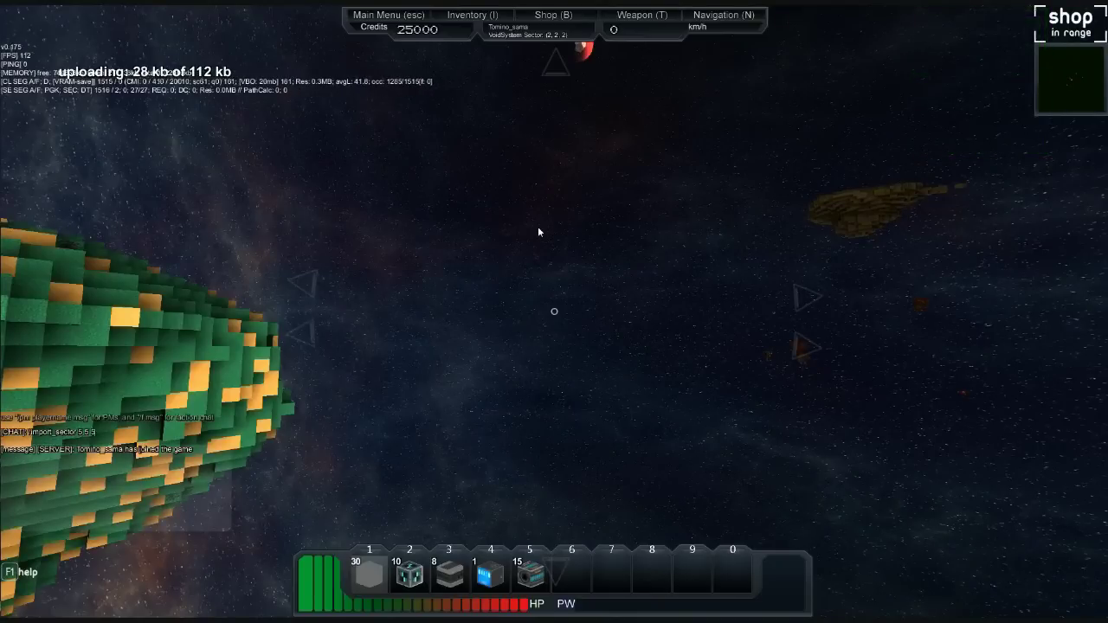
pyautogui.hotkey('ctrl', 'v')
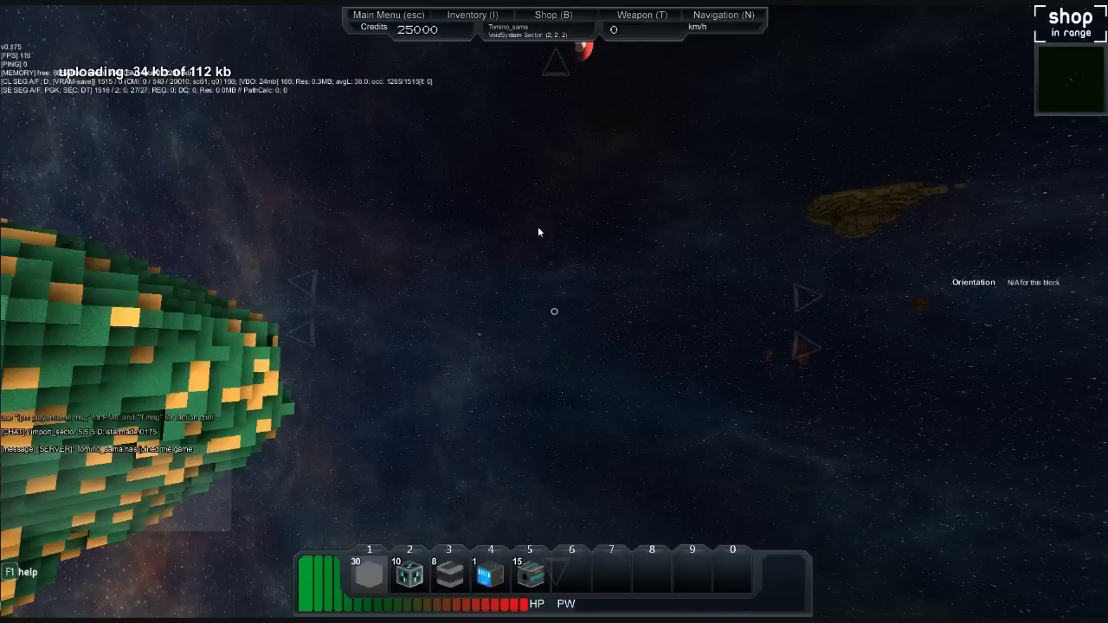
pyautogui.press('BackSpace')
pyautogui.press('BackSpace')
pyautogui.press('BackSpace')
pyautogui.press('BackSpace')
pyautogui.press('BackSpace')
pyautogui.press('BackSpace')
pyautogui.press('BackSpace')
pyautogui.press('BackSpace')
pyautogui.press('BackSpace')
pyautogui.press('BackSpace')
pyautogui.press('BackSpace')
pyautogui.press('BackSpace')
pyautogui.press('BackSpace')
pyautogui.press('BackSpace')
pyautogui.press('BackSpace')
pyautogui.press('BackSpace')
pyautogui.write('UrbanPlanetFlat')
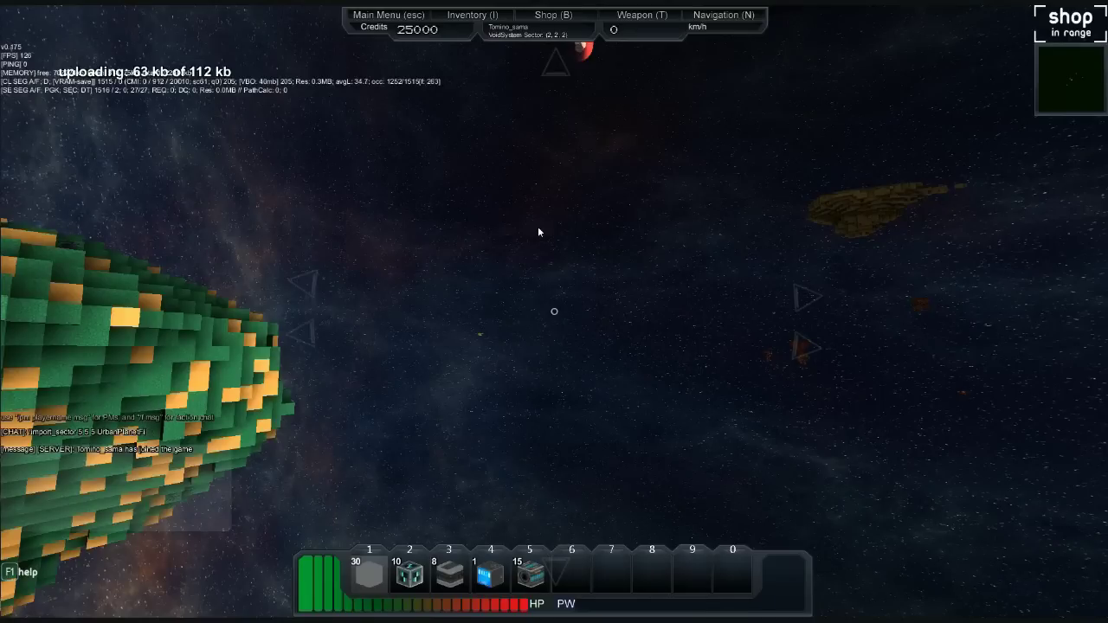
pyautogui.press('Return')
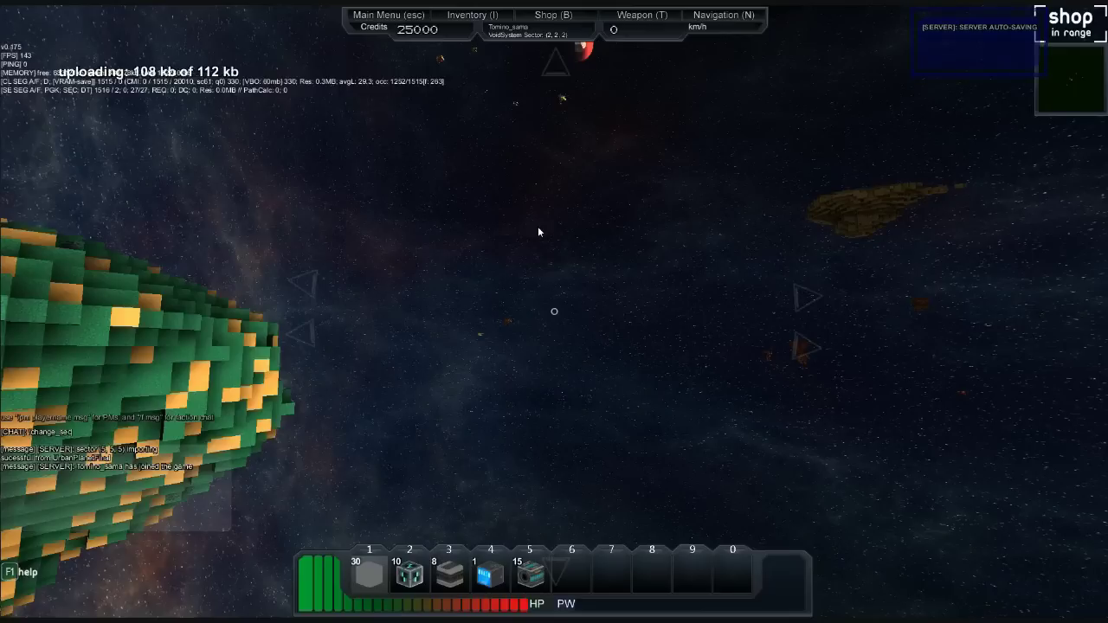
pyautogui.press('Return')
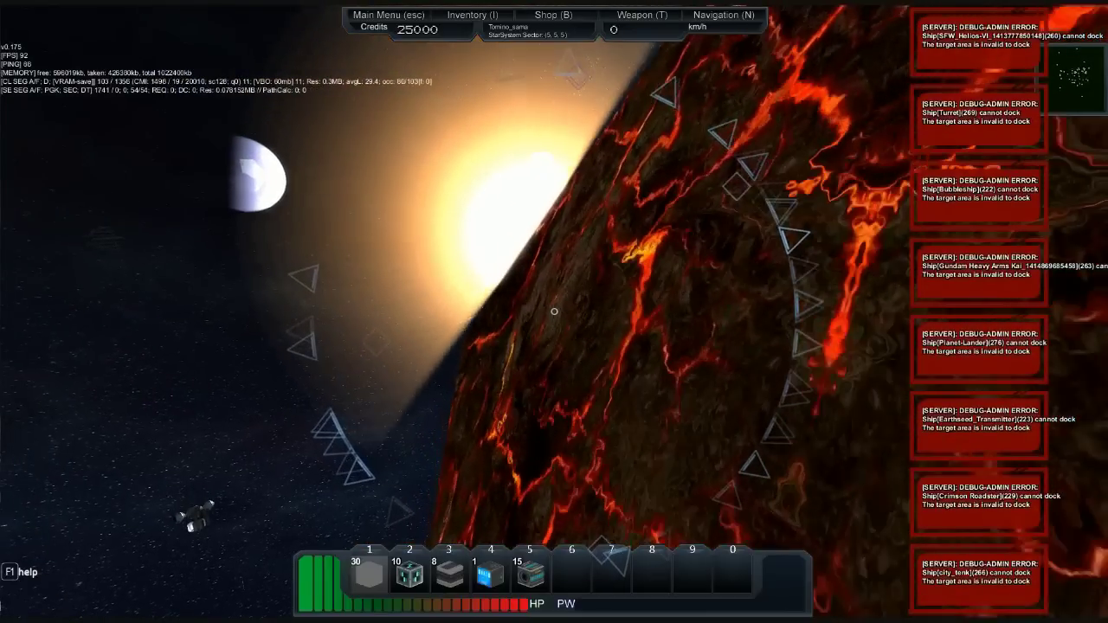
pyautogui.press('Return')
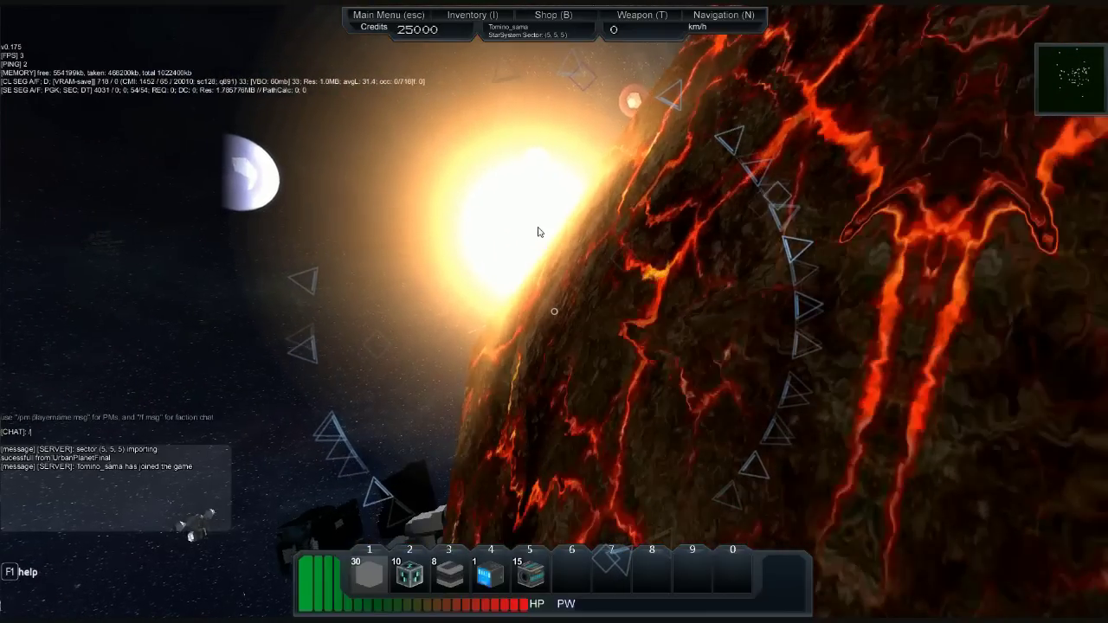
pyautogui.write('/teleport_')
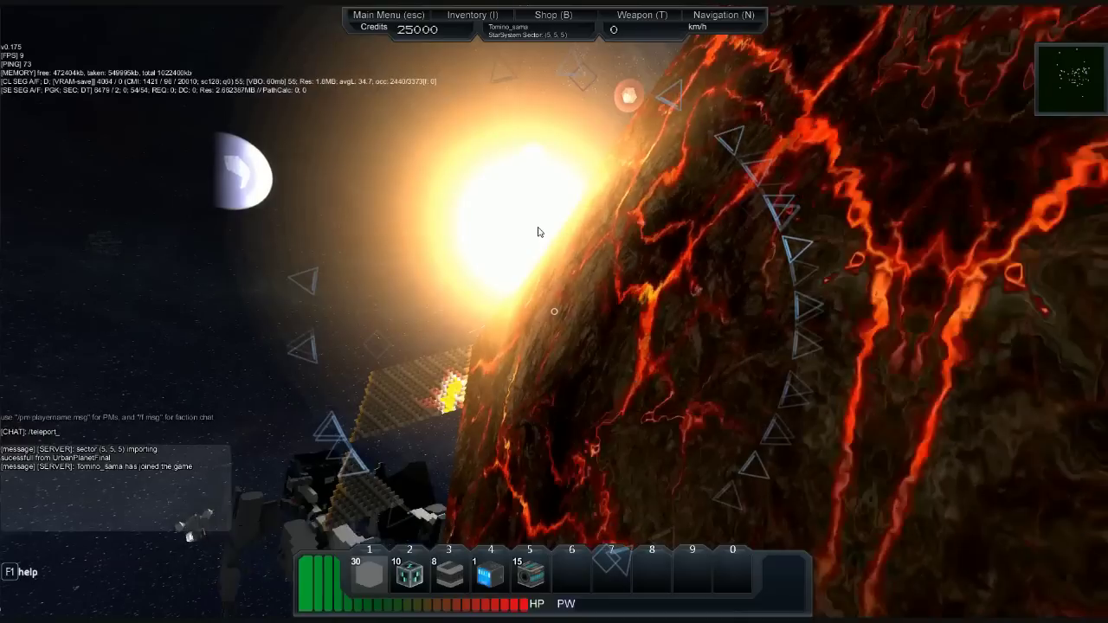
pyautogui.write('self_')
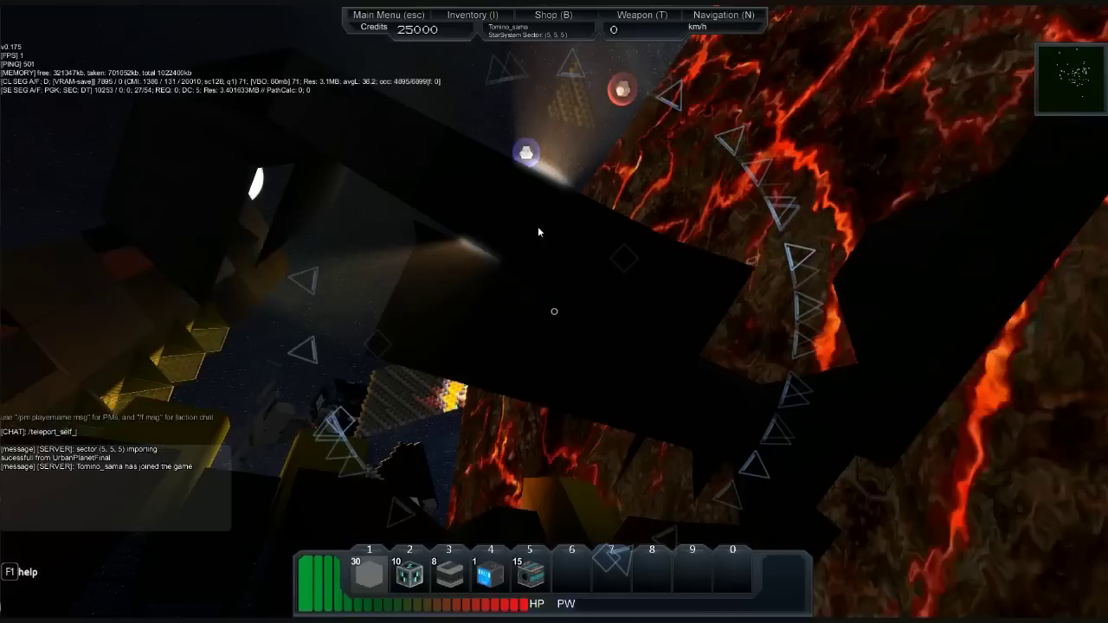
pyautogui.write('to')
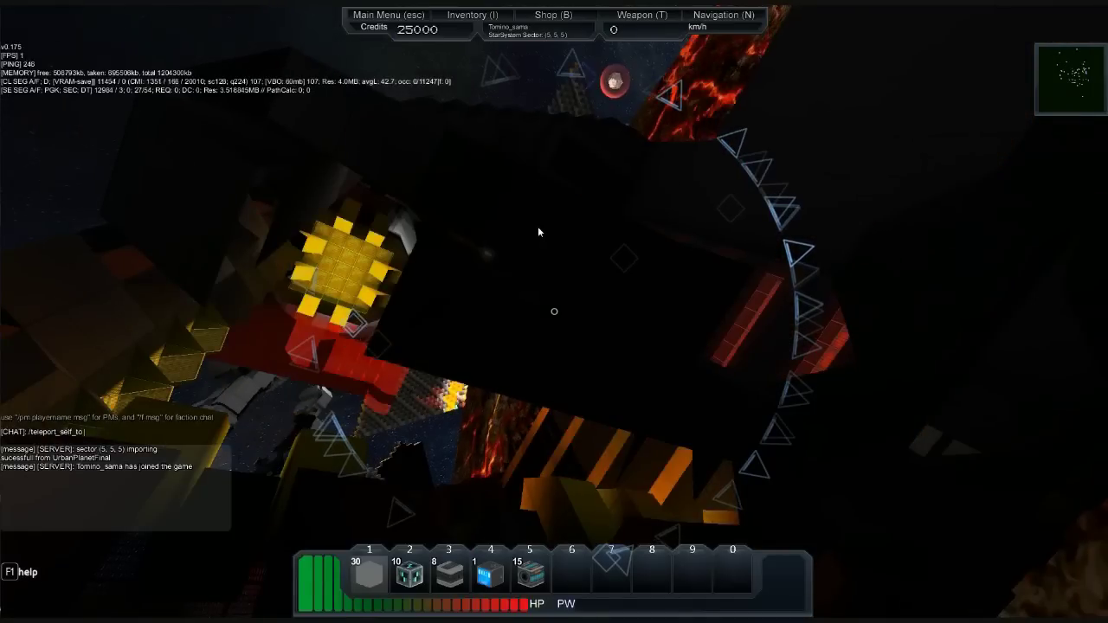
pyautogui.write(' 1000')
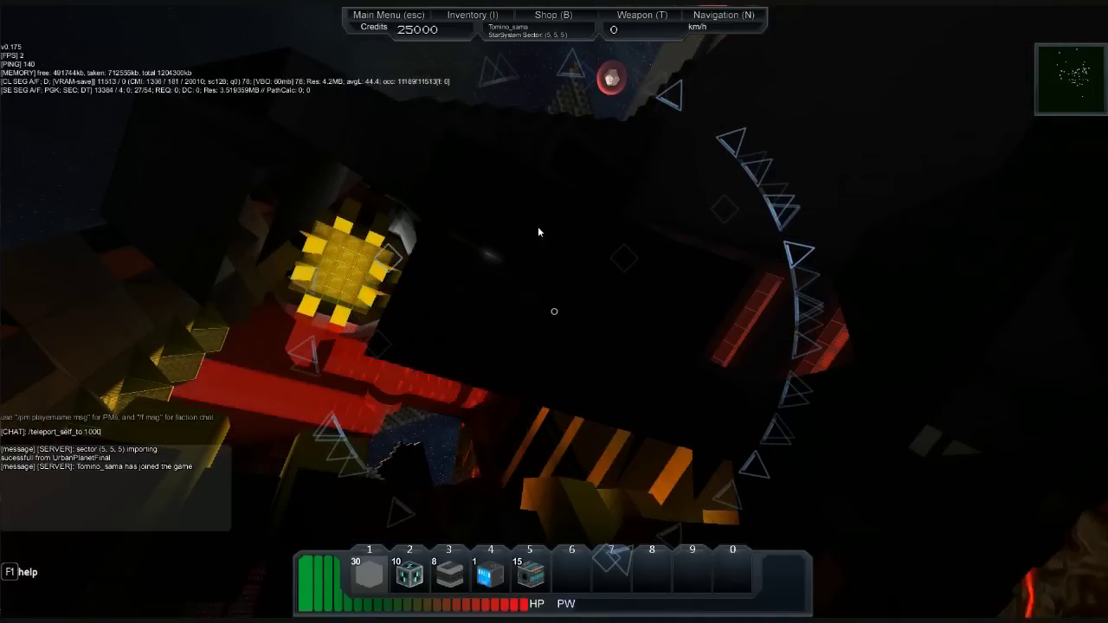
pyautogui.write(' 100')
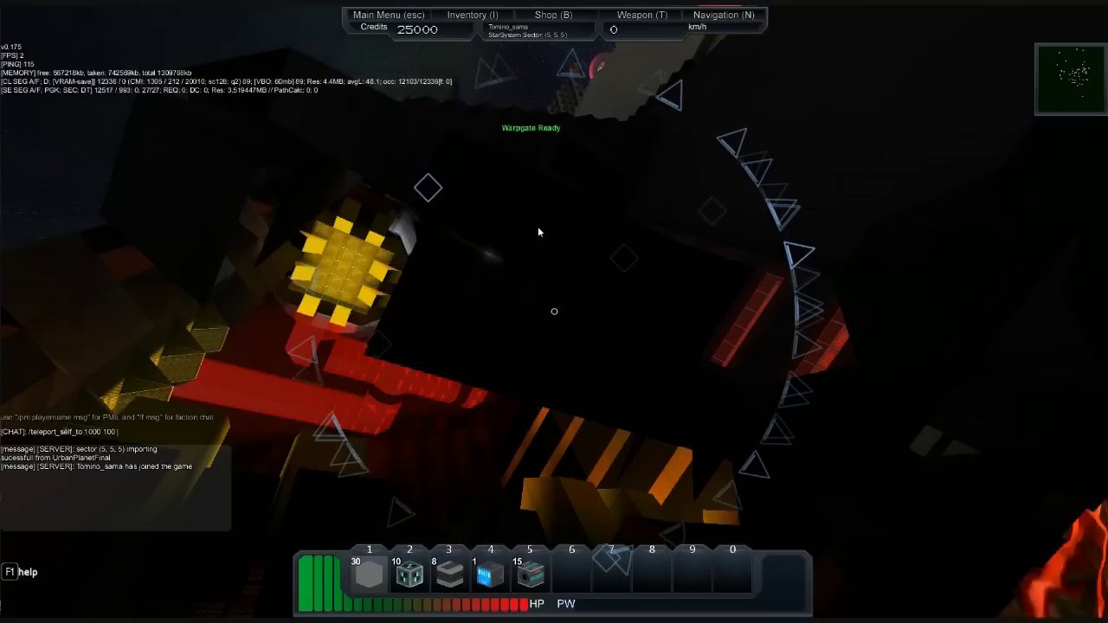
pyautogui.write('0')
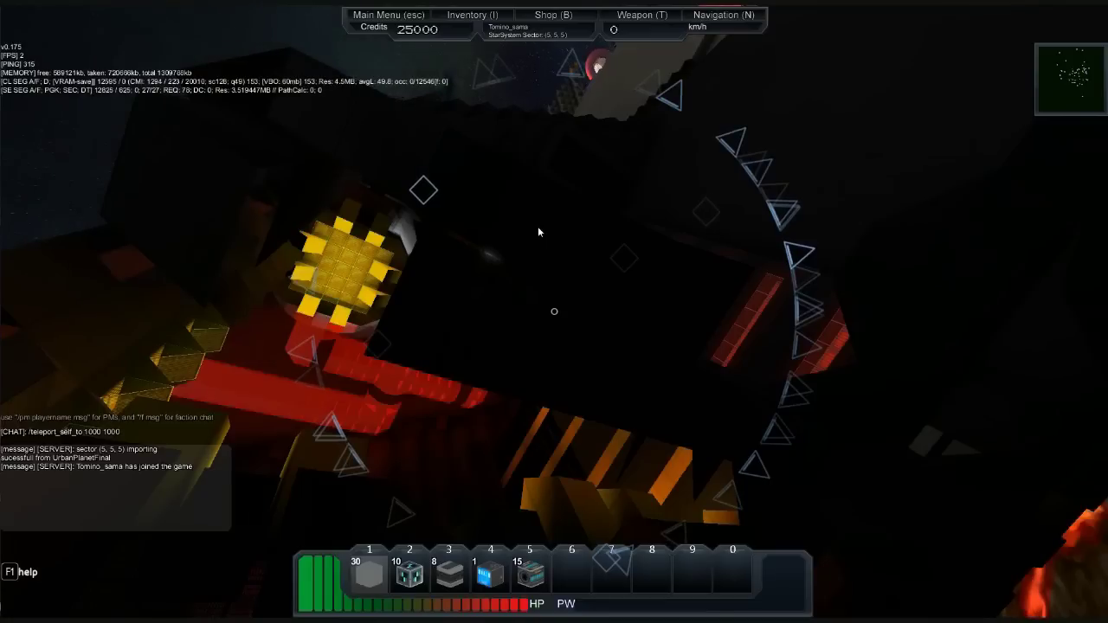
pyautogui.write(' 1000')
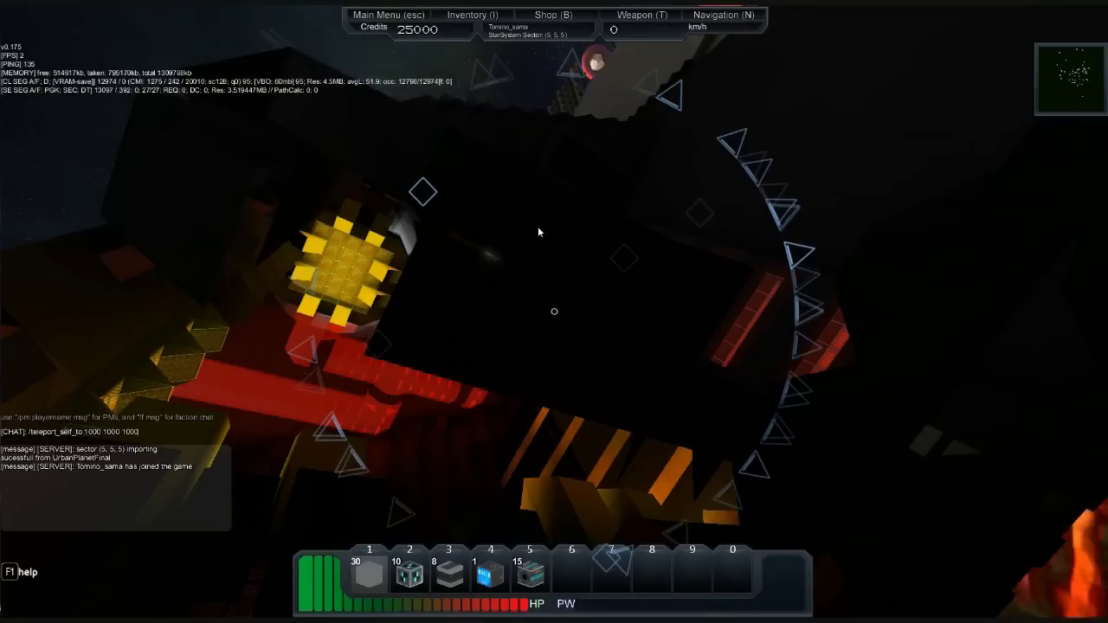
pyautogui.press('Return')
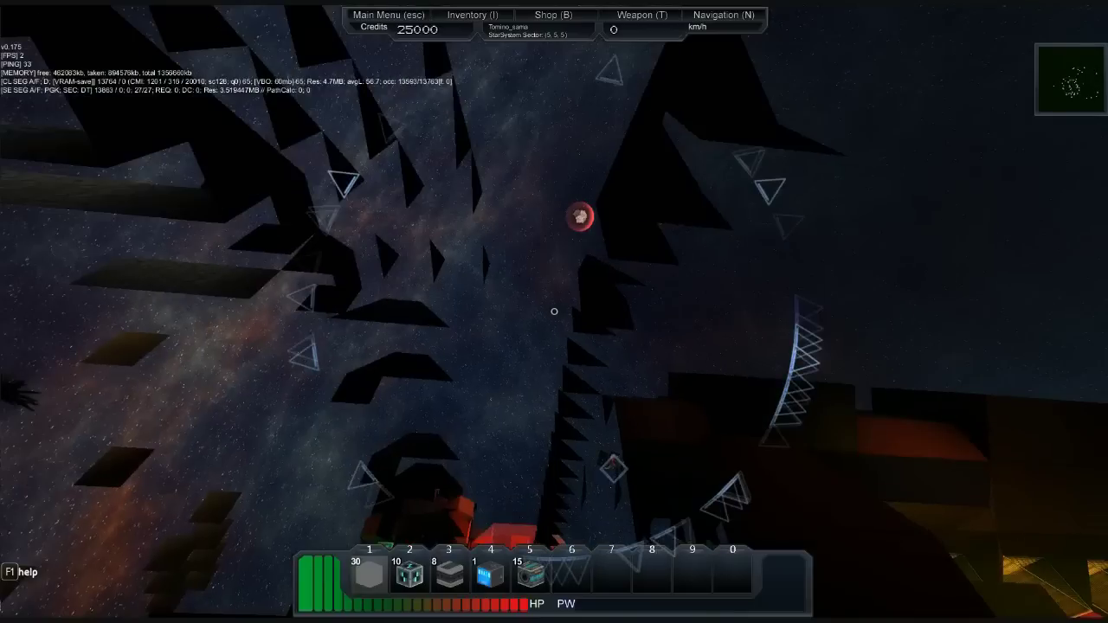
pyautogui.click(554, 311)
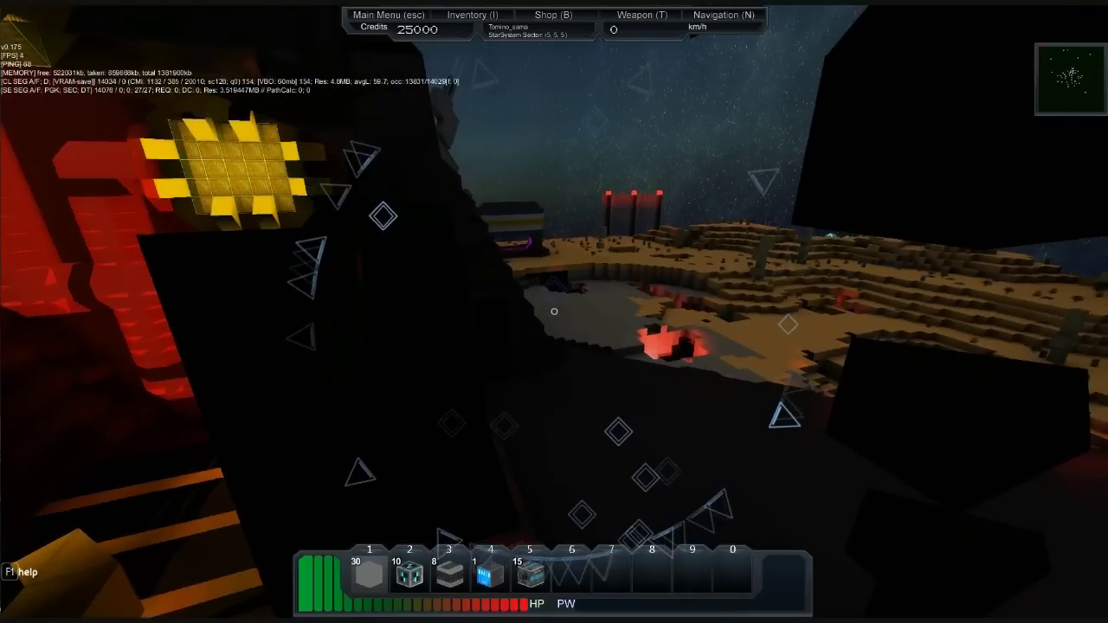
pyautogui.press('Return')
pyautogui.hotkey('ctrl', 'v')
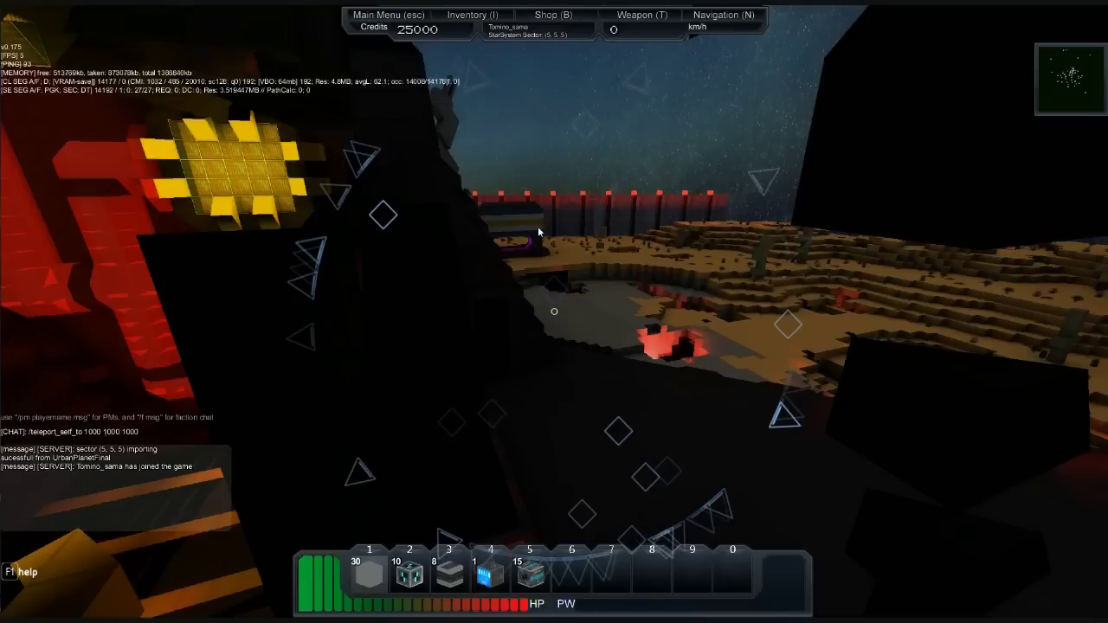
pyautogui.press('Escape')
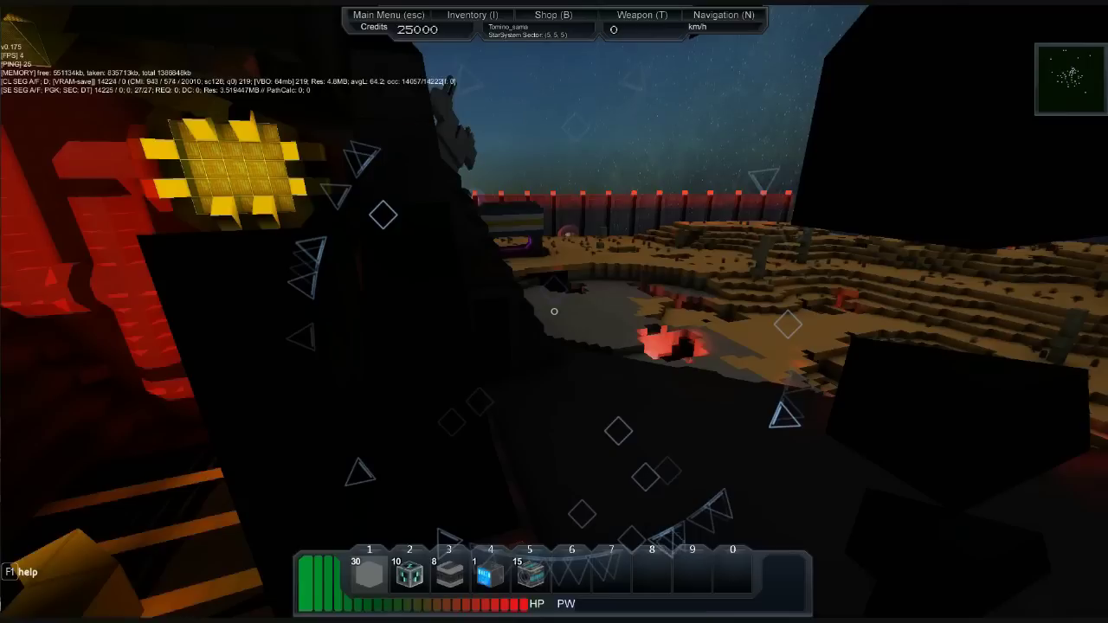
pyautogui.press('Return')
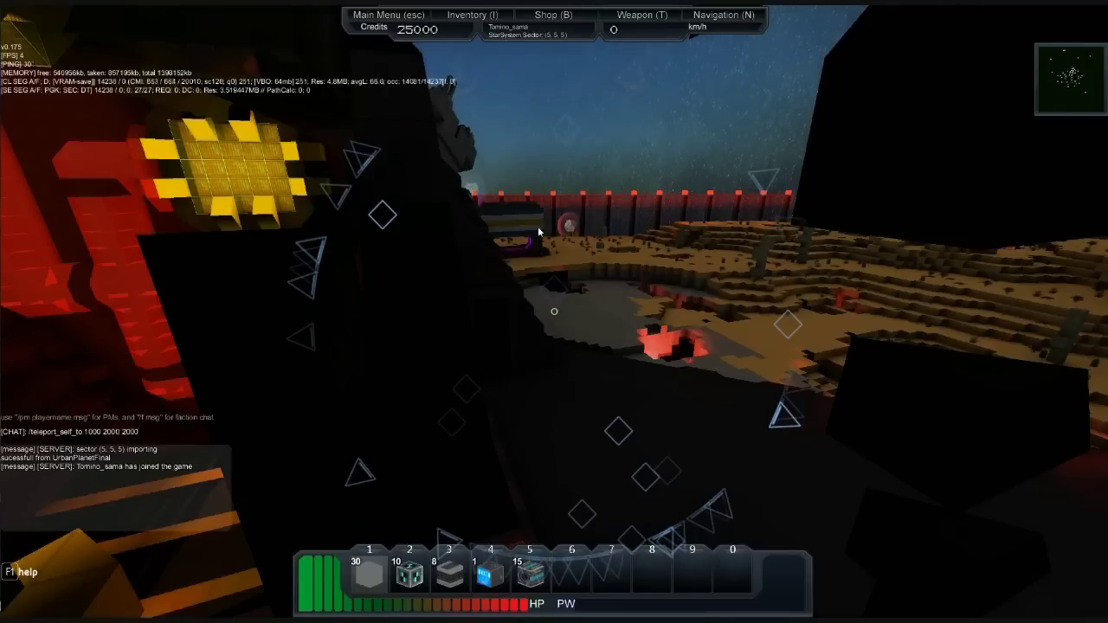
pyautogui.press('Return')
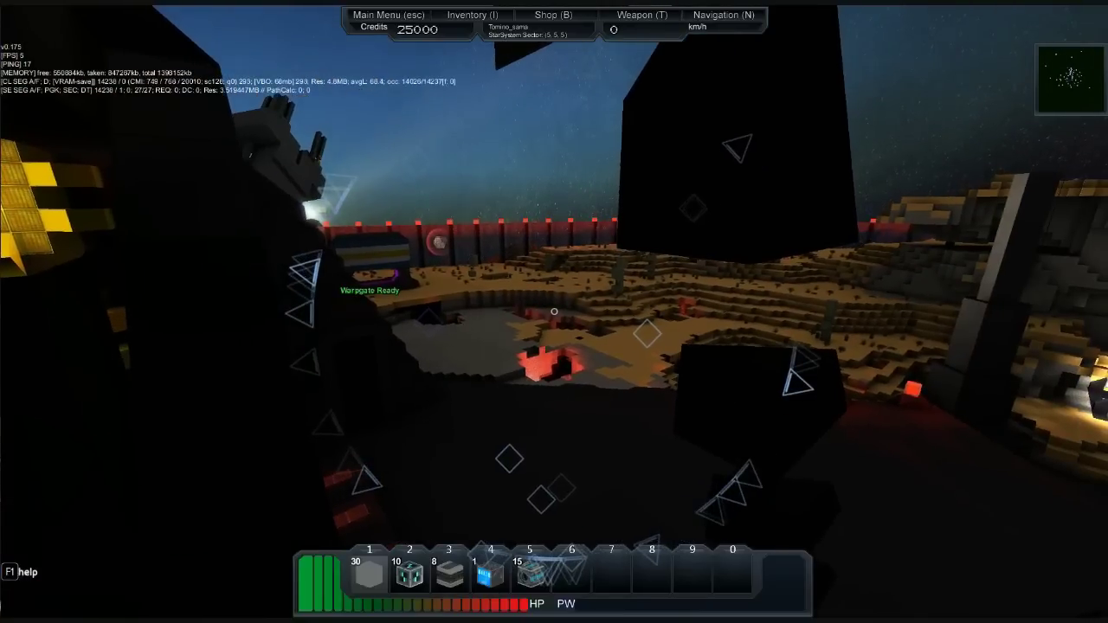
pyautogui.press('8')
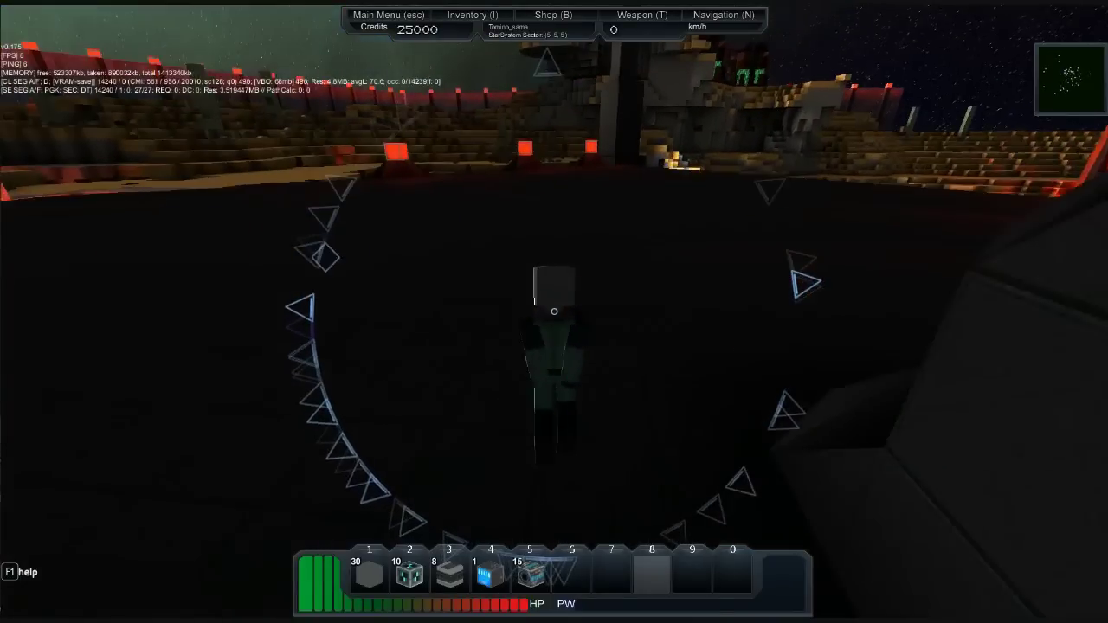
pyautogui.scroll(1, 554, 311)
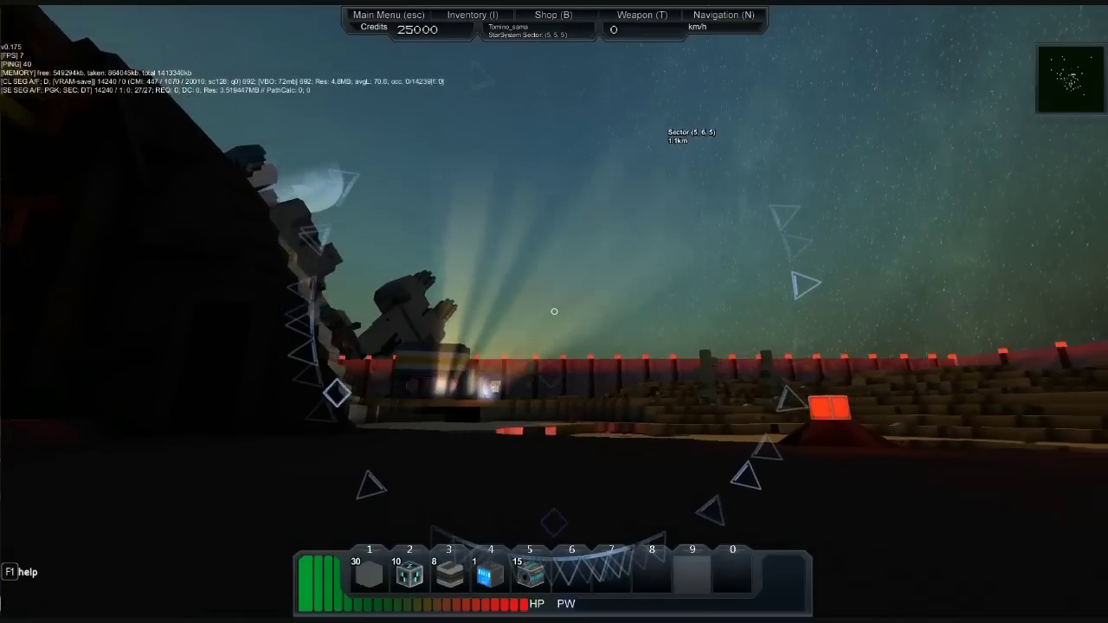
pyautogui.press('w')
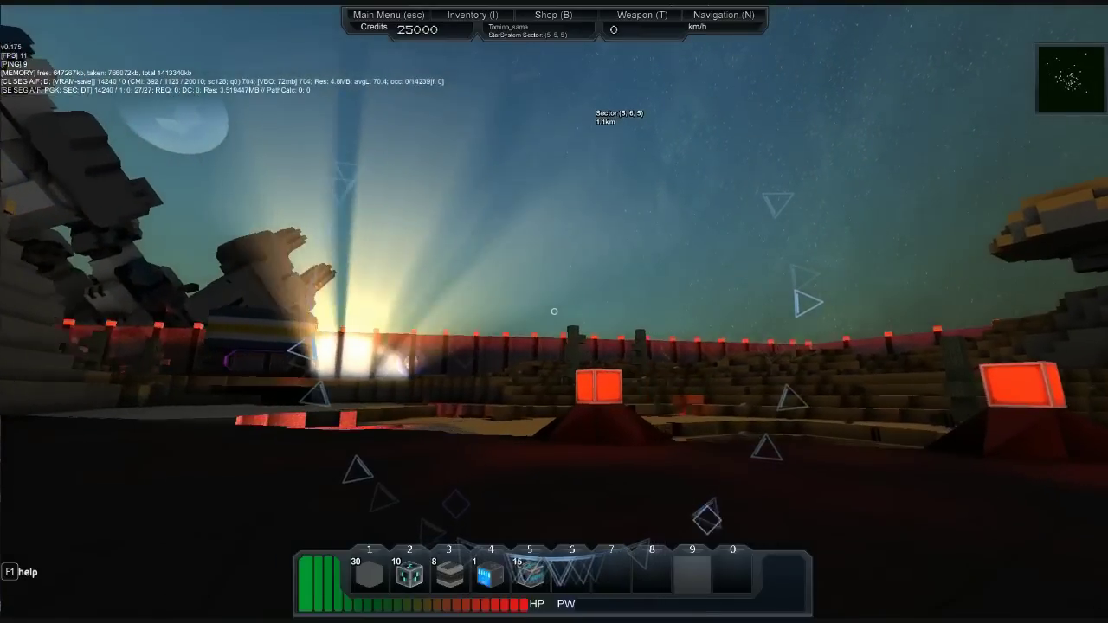
pyautogui.press('d')
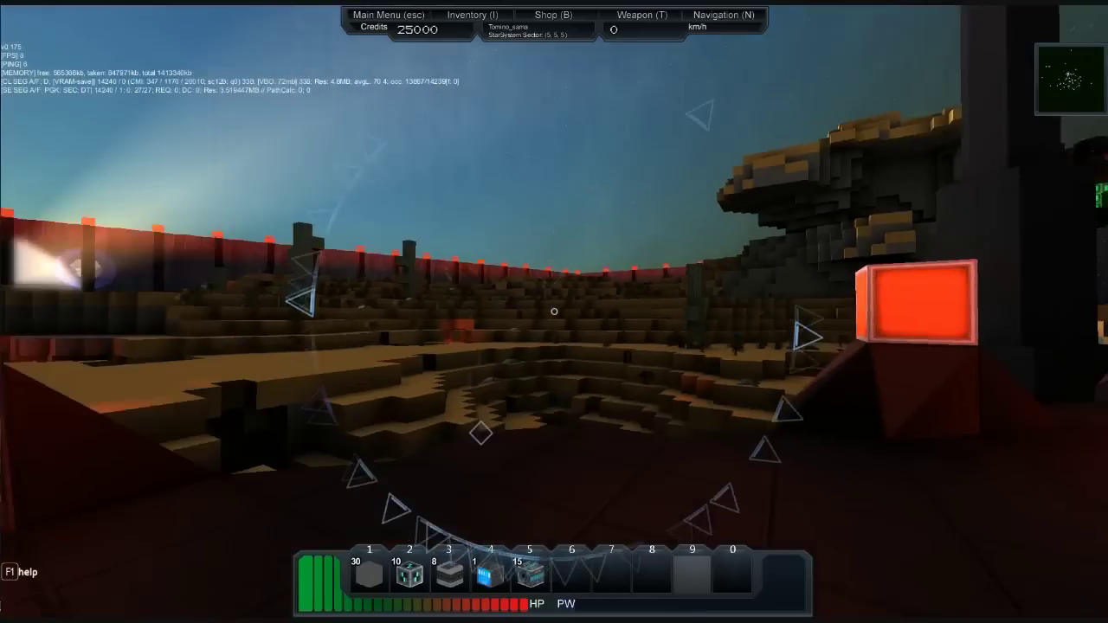
pyautogui.moveTo(554, 311)
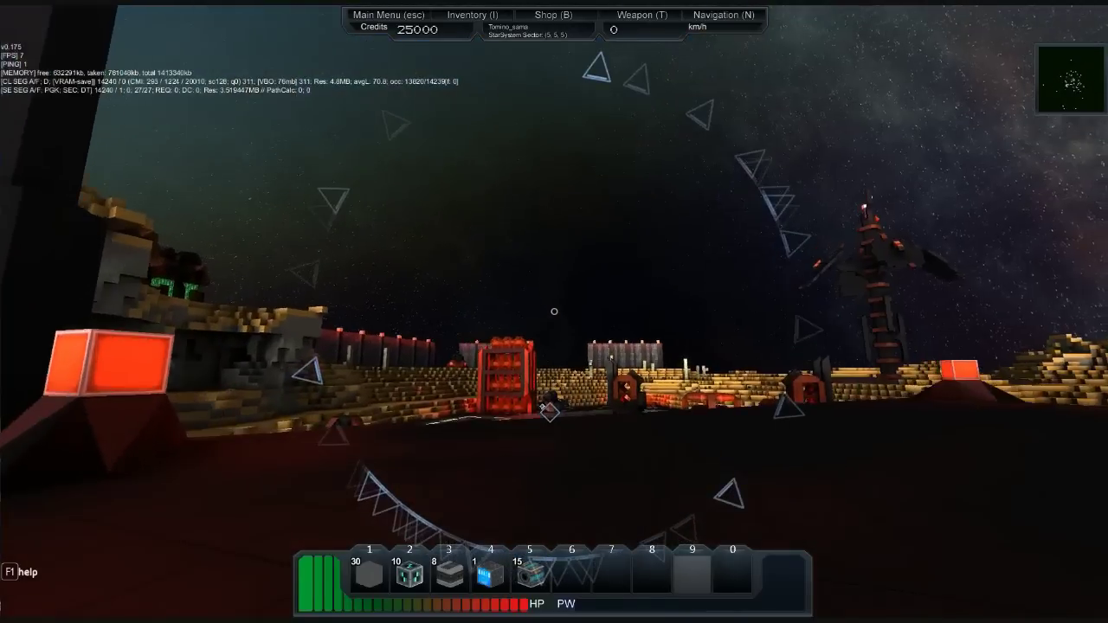
pyautogui.press('w')
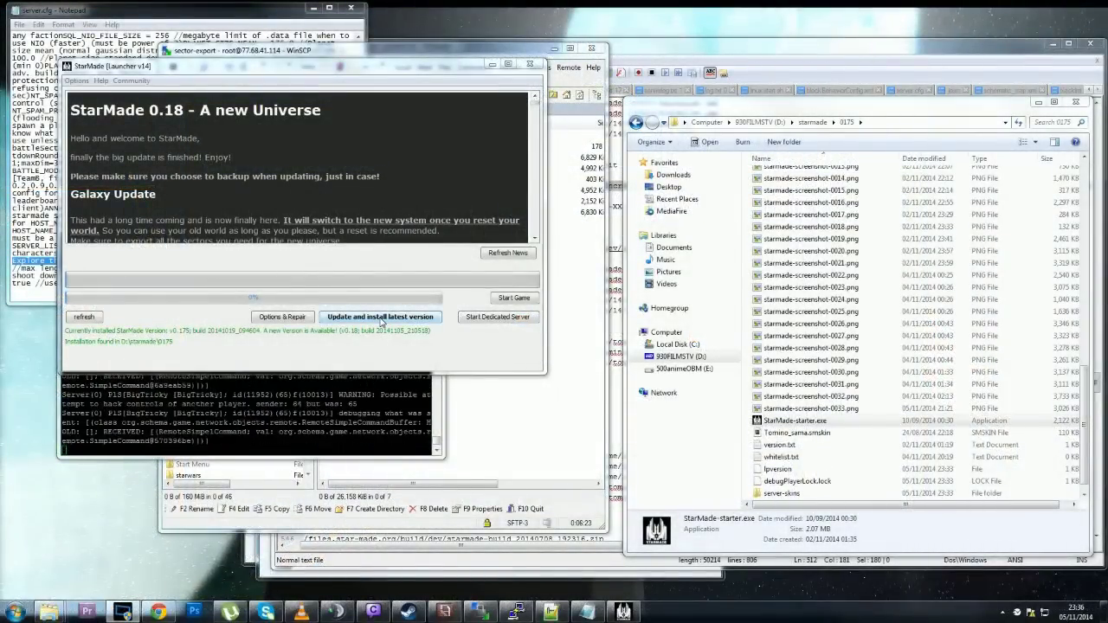
# Update the 0175 installation to the latest StarMade version with a backup of everything, and start a single-player Sandbox game.
pyautogui.click(381, 316)
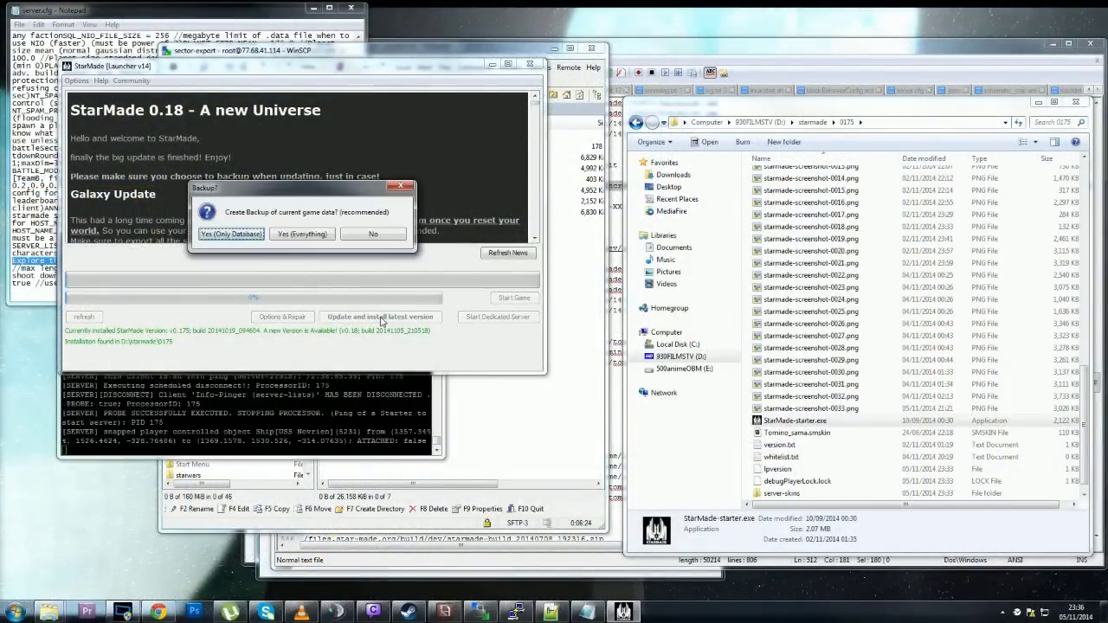
pyautogui.click(301, 235)
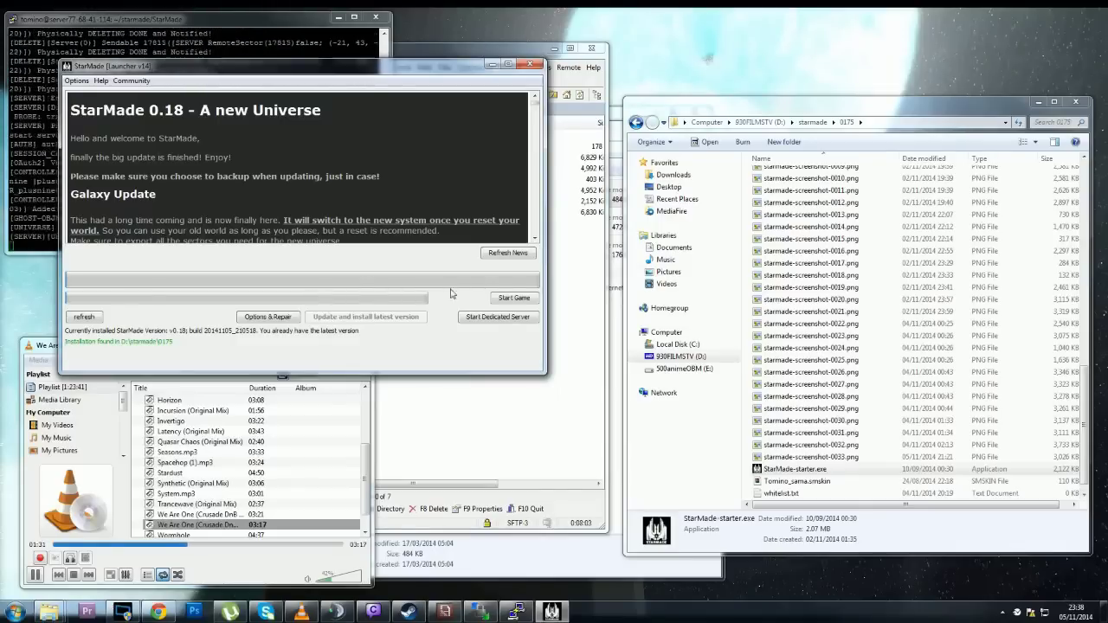
pyautogui.click(515, 299)
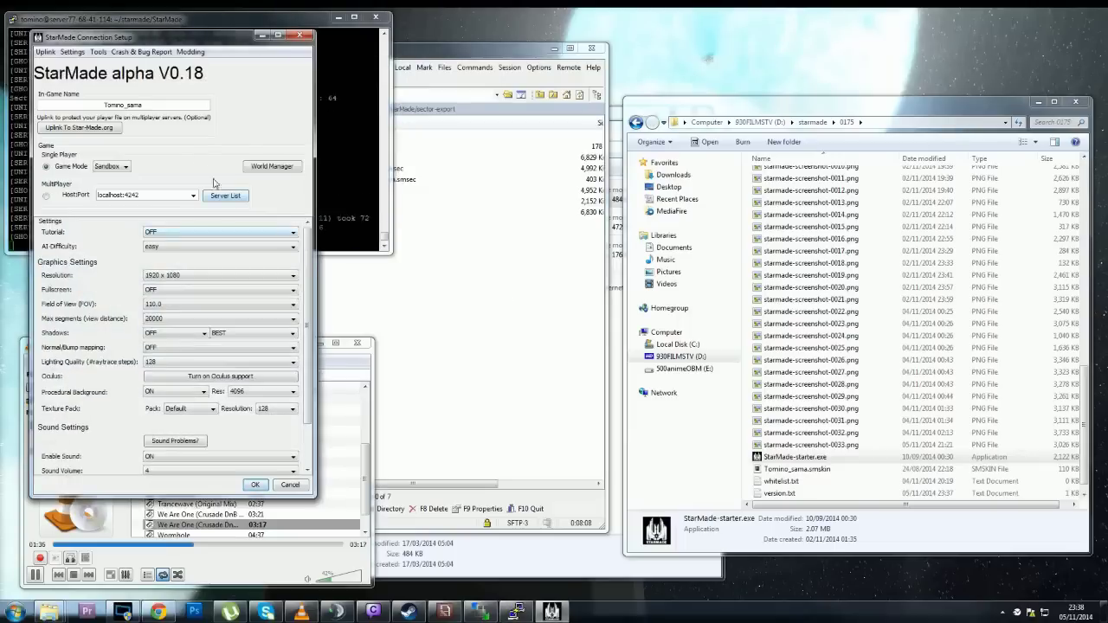
pyautogui.click(258, 484)
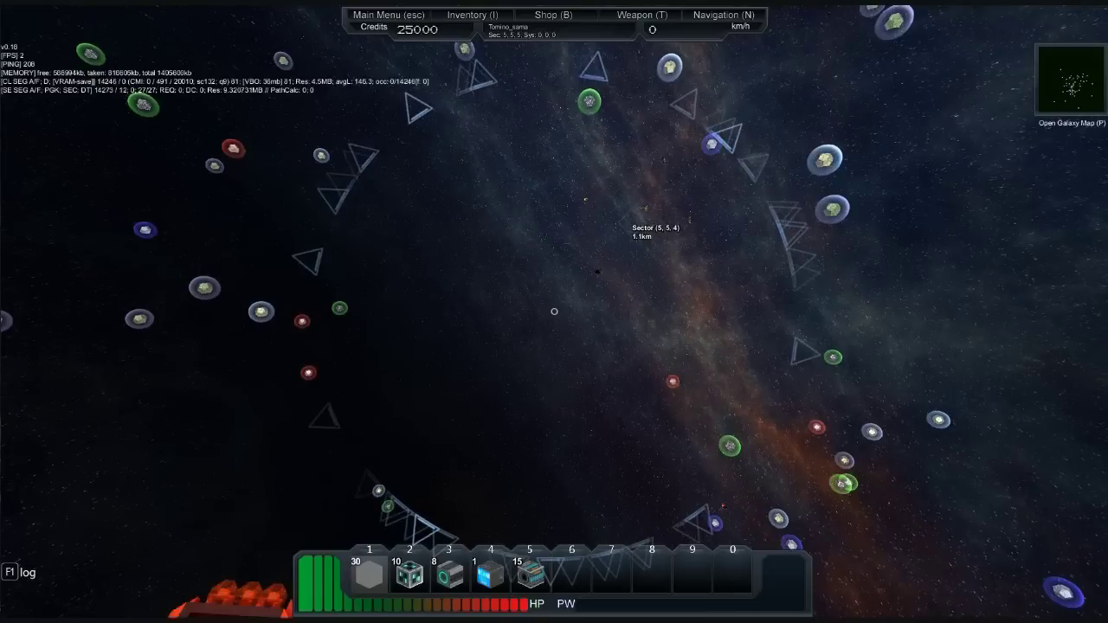
# Make the player commit suicide to respawn outside sector 5 5 5, and exit the game.
pyautogui.press('Escape')
pyautogui.click(574, 284)
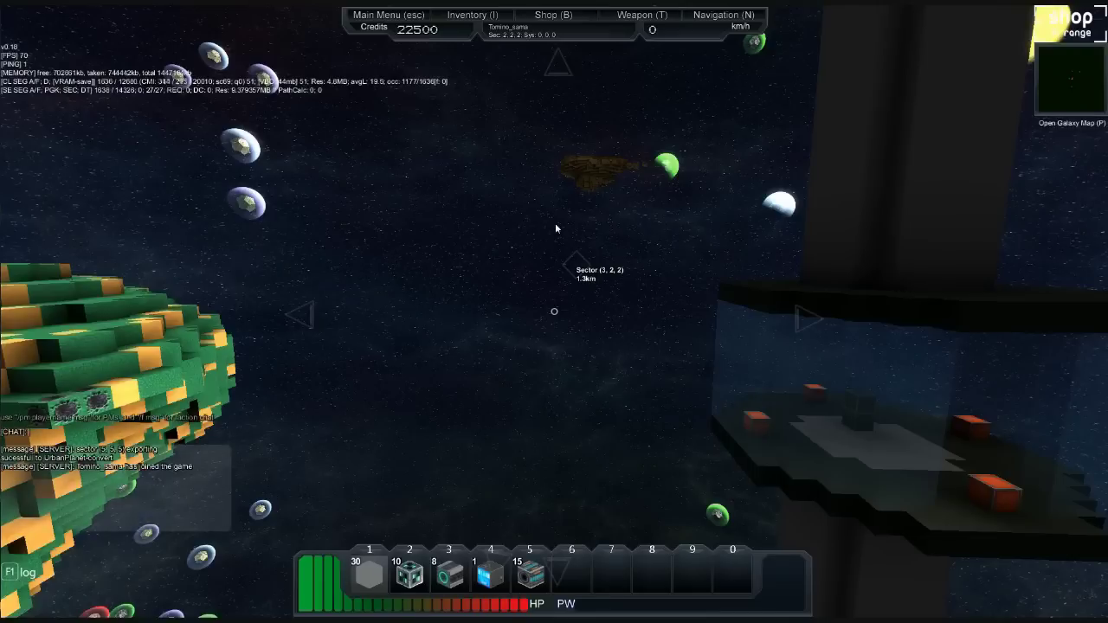
pyautogui.press('Return')
pyautogui.press('Escape')
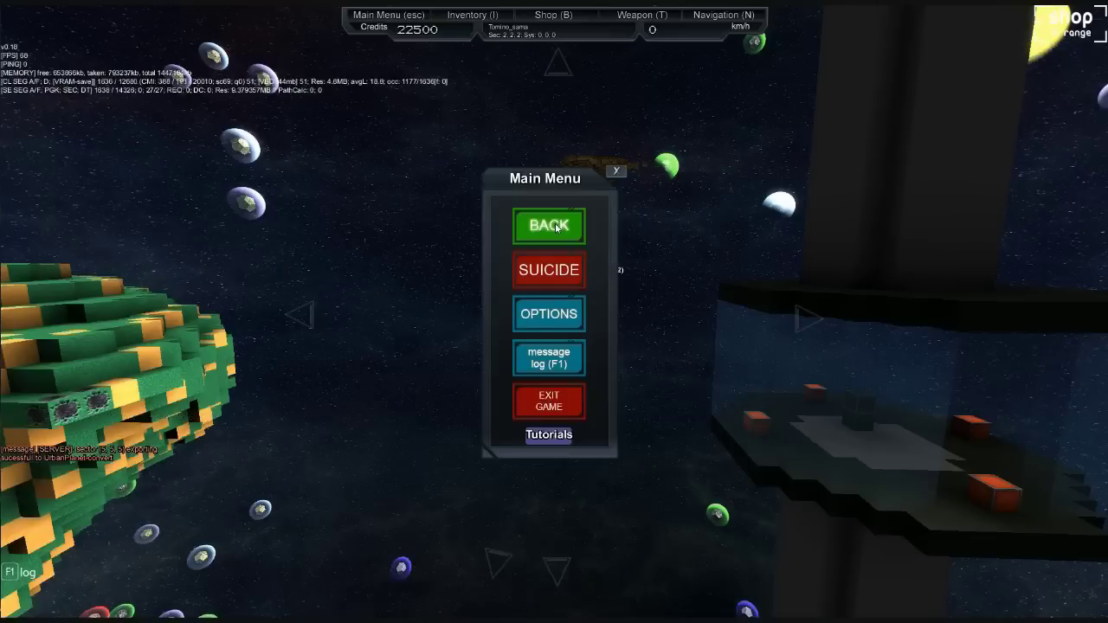
pyautogui.click(535, 413)
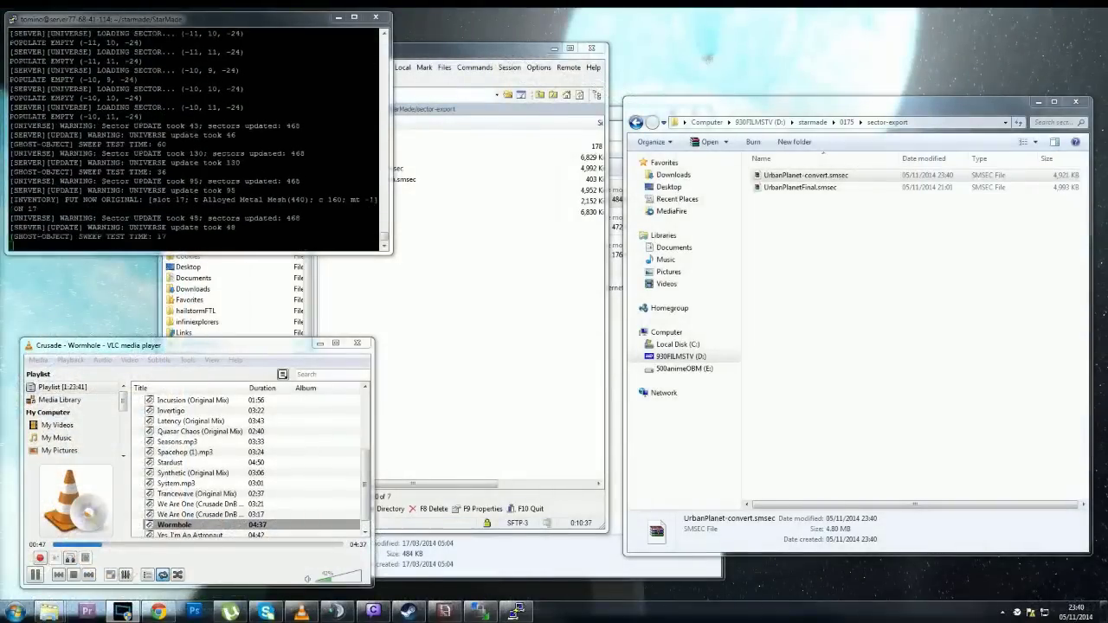
# Reopen the sector-export folder inside 0175 and select the exported UrbanPlanet-convert.smsec file.
pyautogui.click(847, 122)
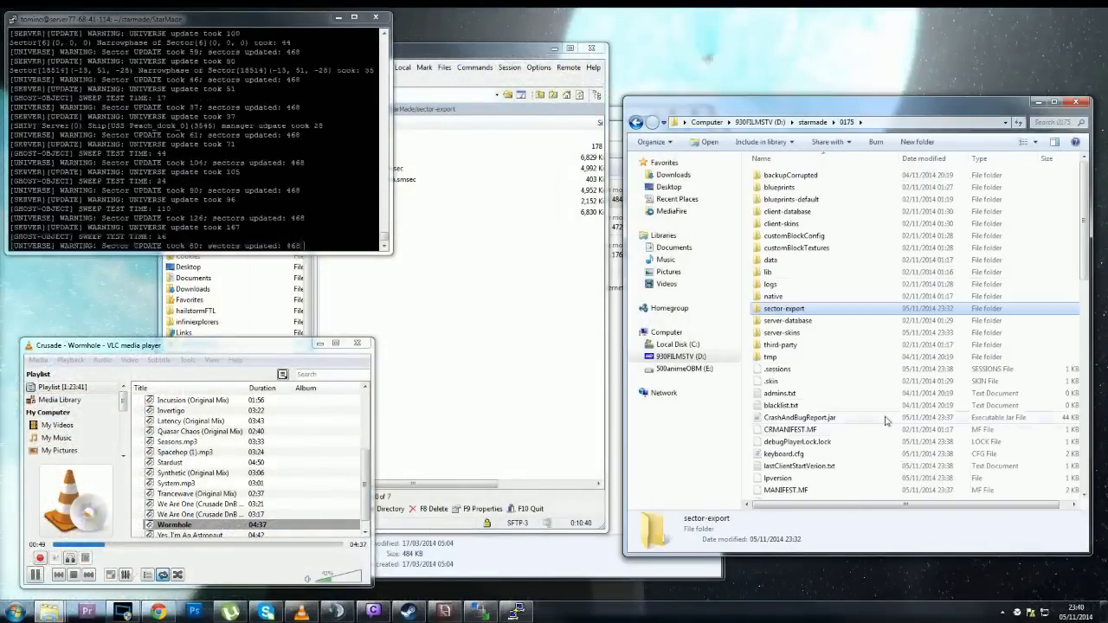
pyautogui.doubleClick(795, 308)
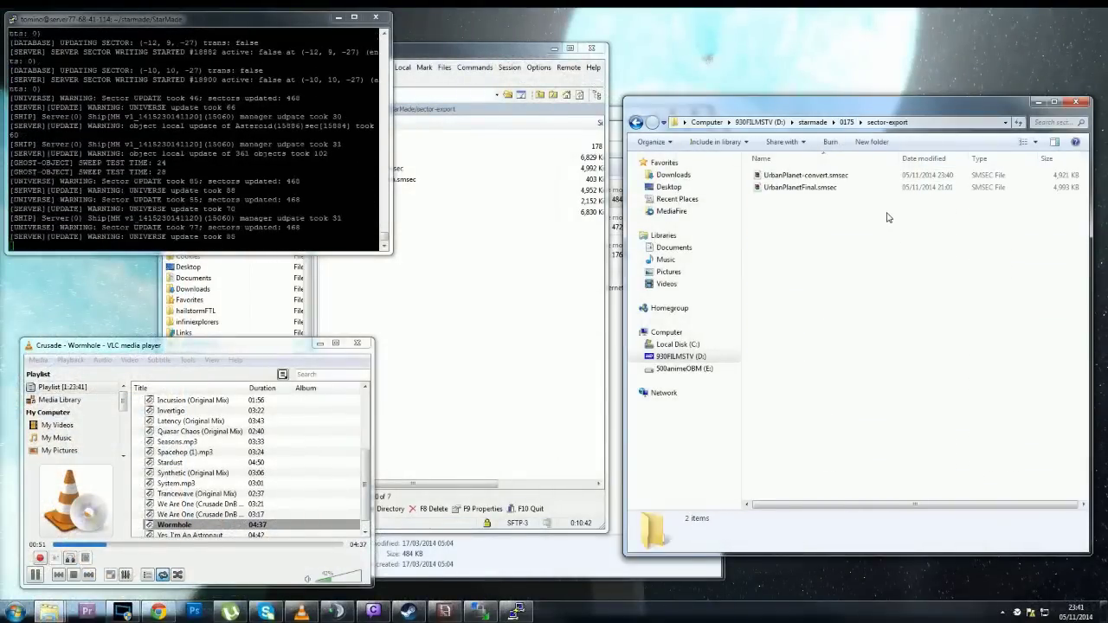
pyautogui.click(804, 175)
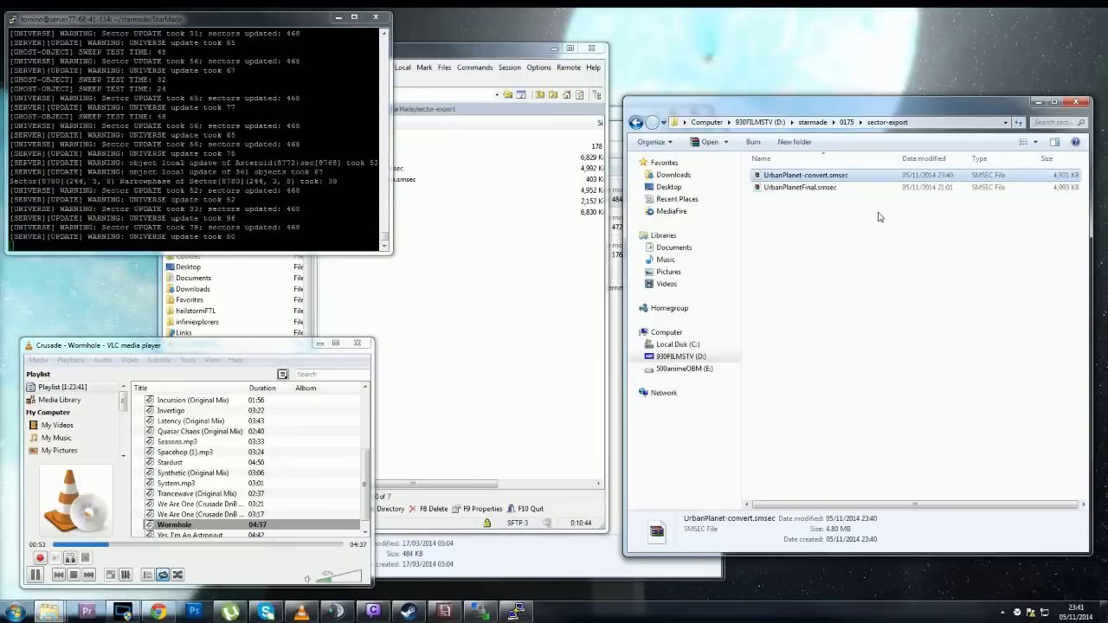
# Open the starmade\018 folder on drive E: and create a new folder in it.
pyautogui.click(813, 122)
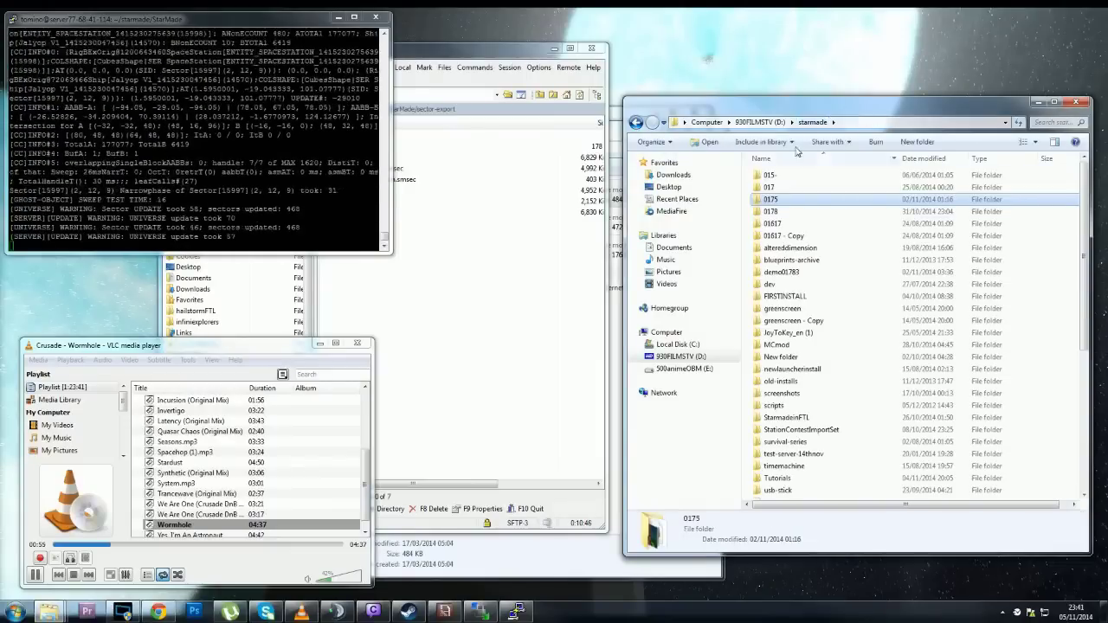
pyautogui.click(684, 368)
pyautogui.doubleClick(778, 357)
pyautogui.doubleClick(771, 175)
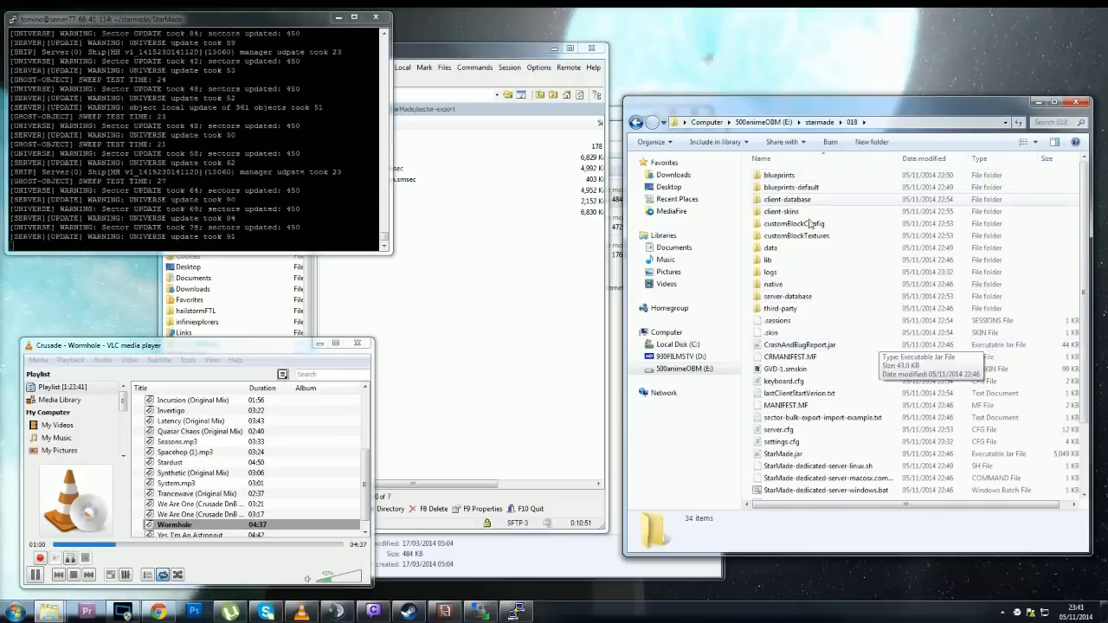
pyautogui.click(871, 141)
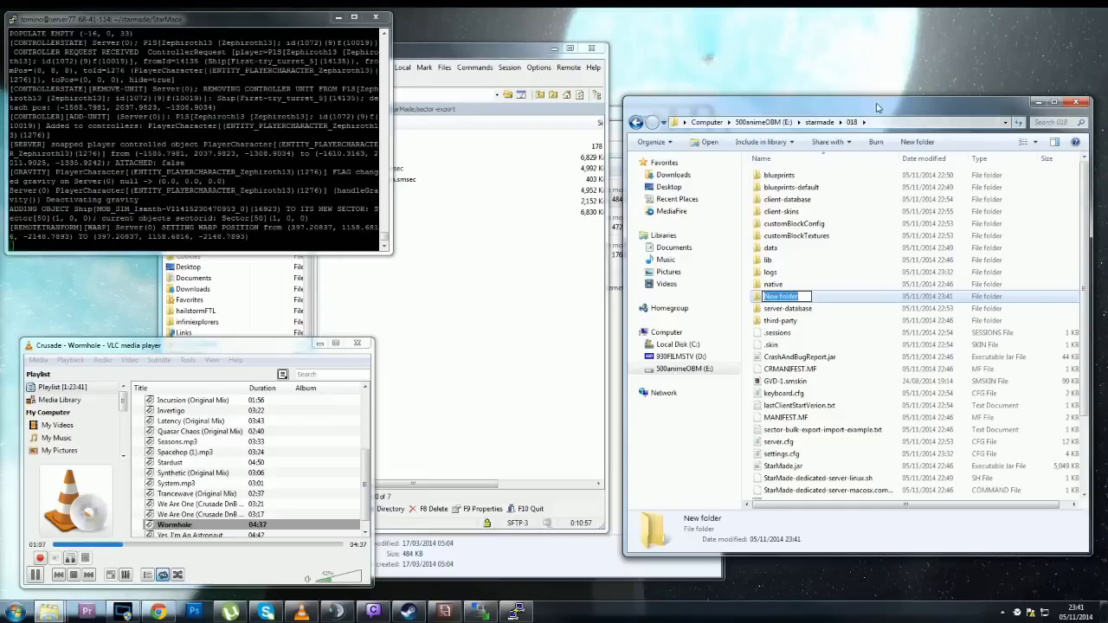
# Upload UrbanPlanet-convert.smsec from D:\starmade\0175\sector-export to the server's sector-export folder through WinSCP.
pyautogui.click(510, 53)
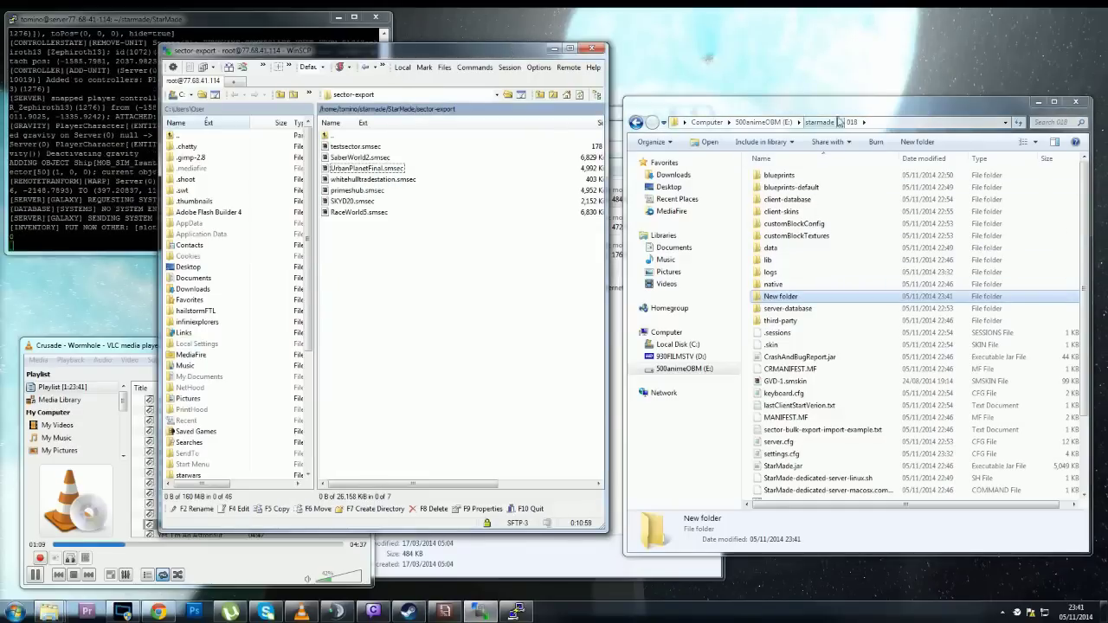
pyautogui.click(836, 122)
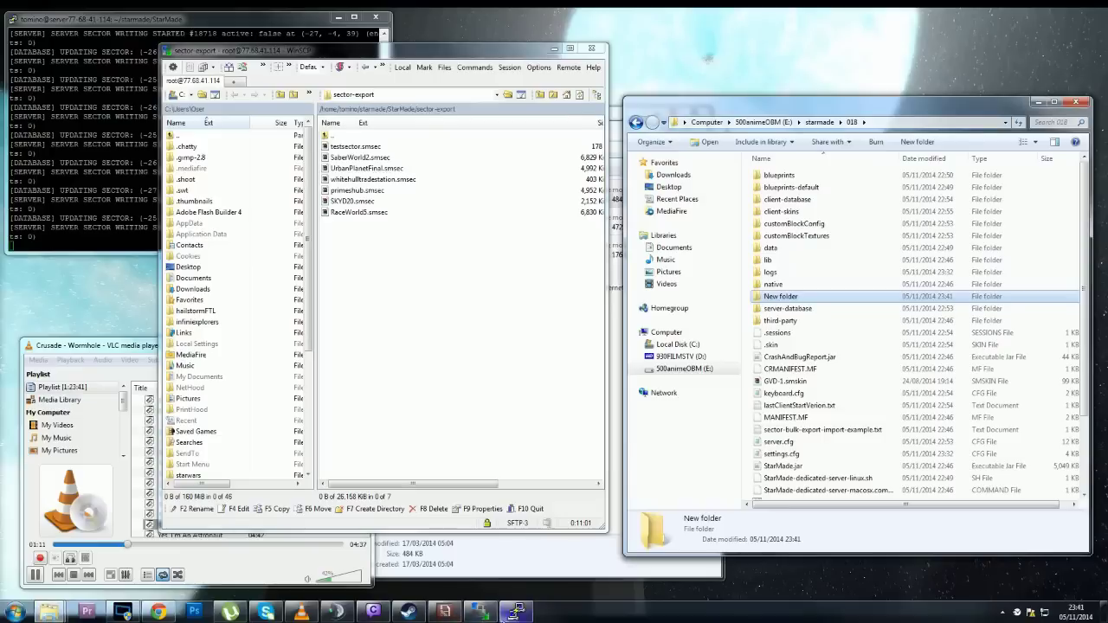
pyautogui.click(454, 47)
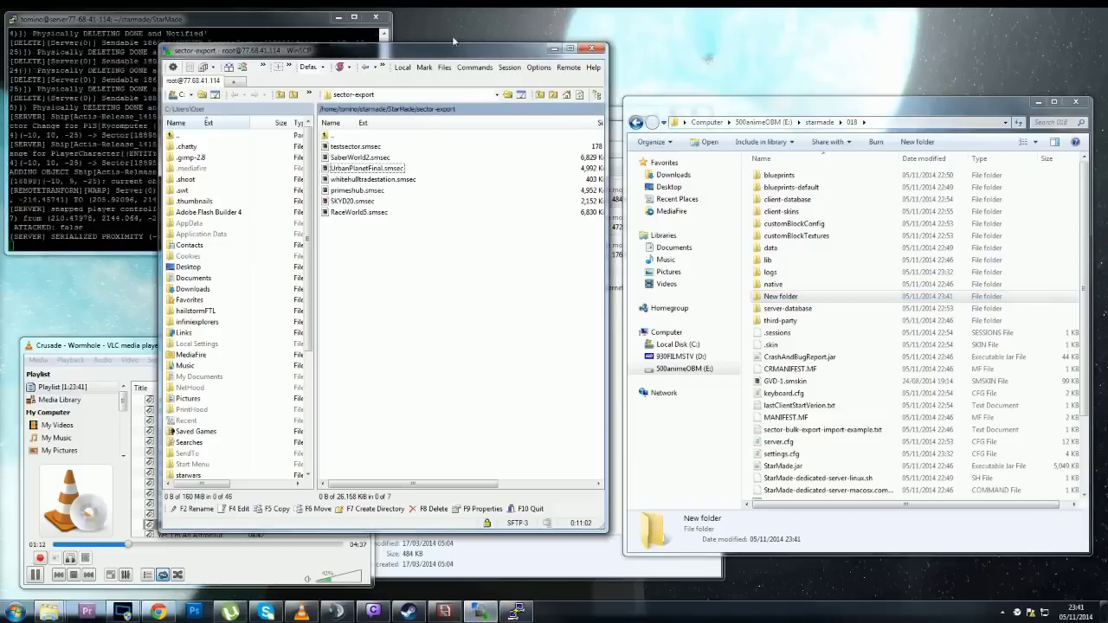
pyautogui.click(821, 123)
pyautogui.click(639, 123)
pyautogui.doubleClick(770, 200)
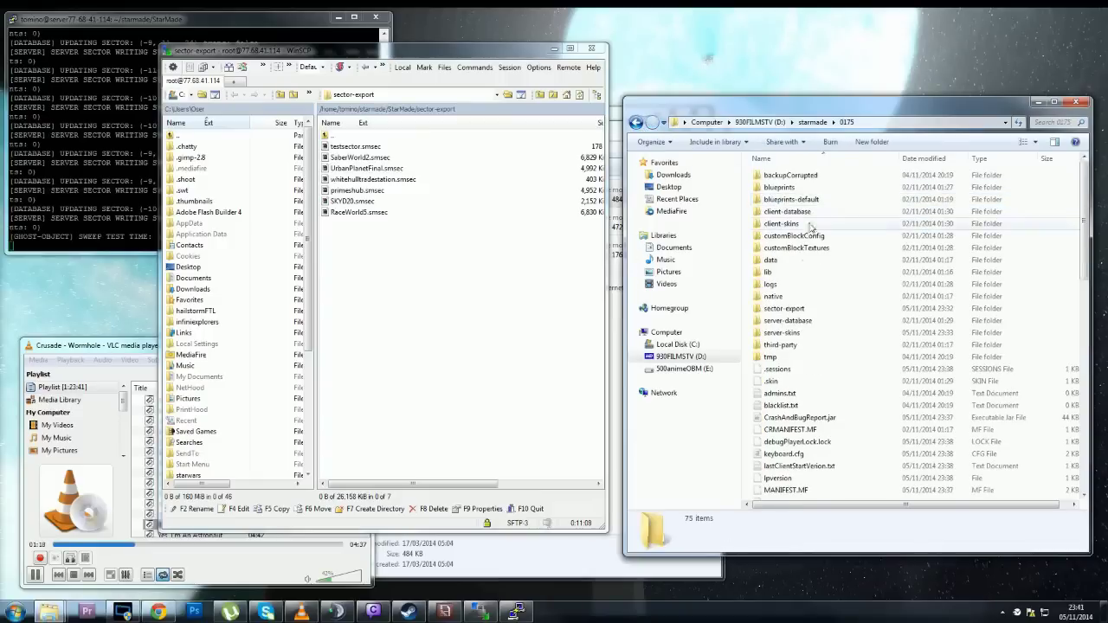
pyautogui.doubleClick(778, 310)
pyautogui.moveTo(784, 177); pyautogui.dragTo(443, 291)
pyautogui.click(409, 337)
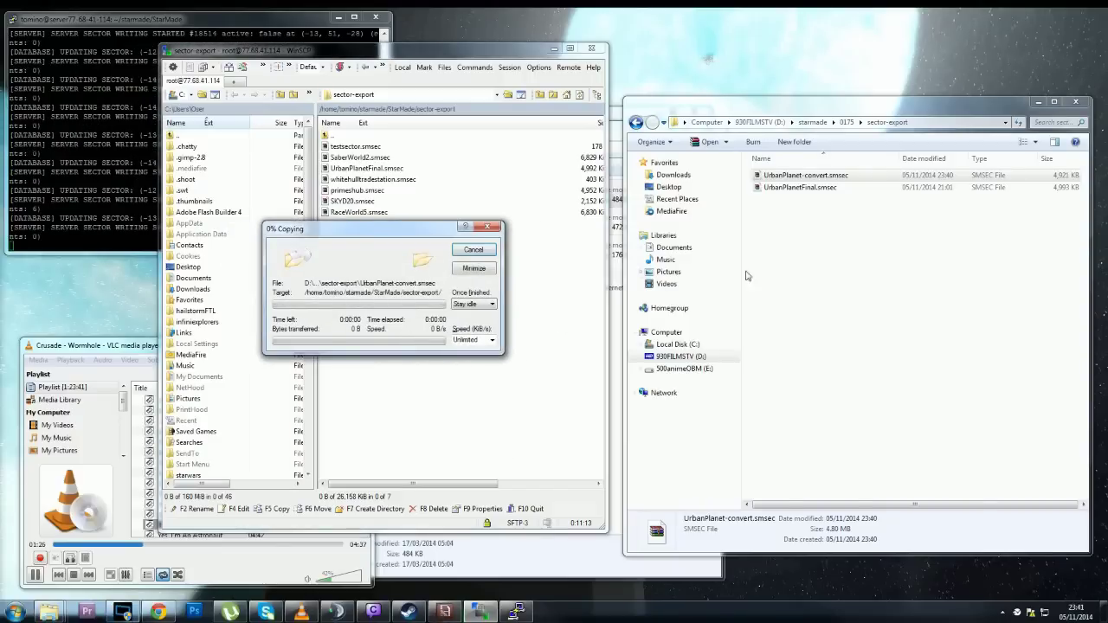
pyautogui.rightClick(803, 174)
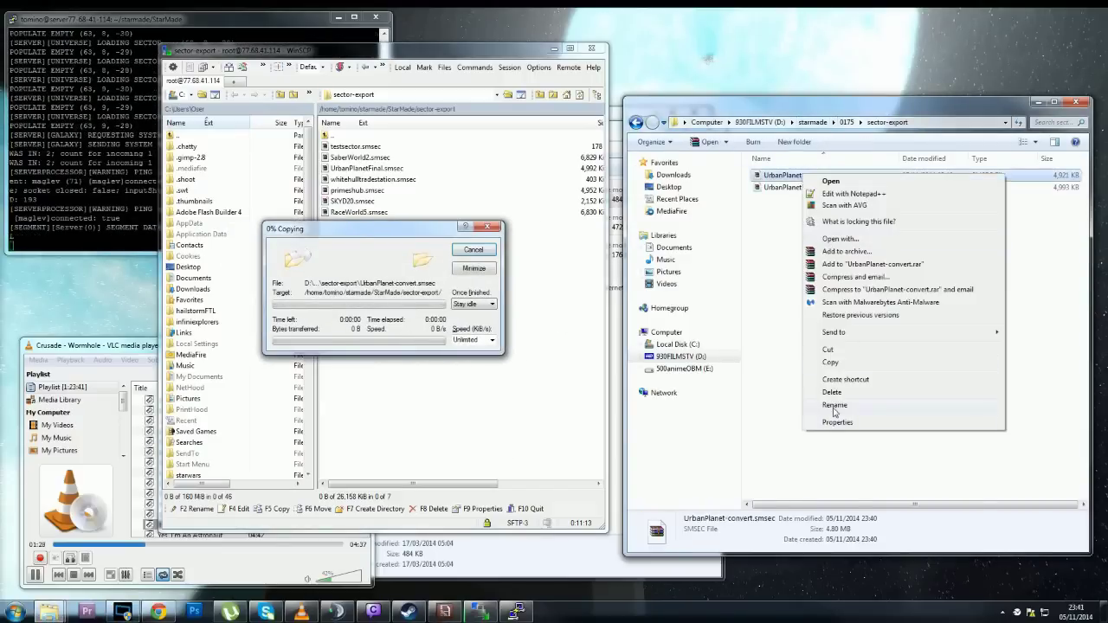
pyautogui.click(834, 406)
pyautogui.click(838, 412)
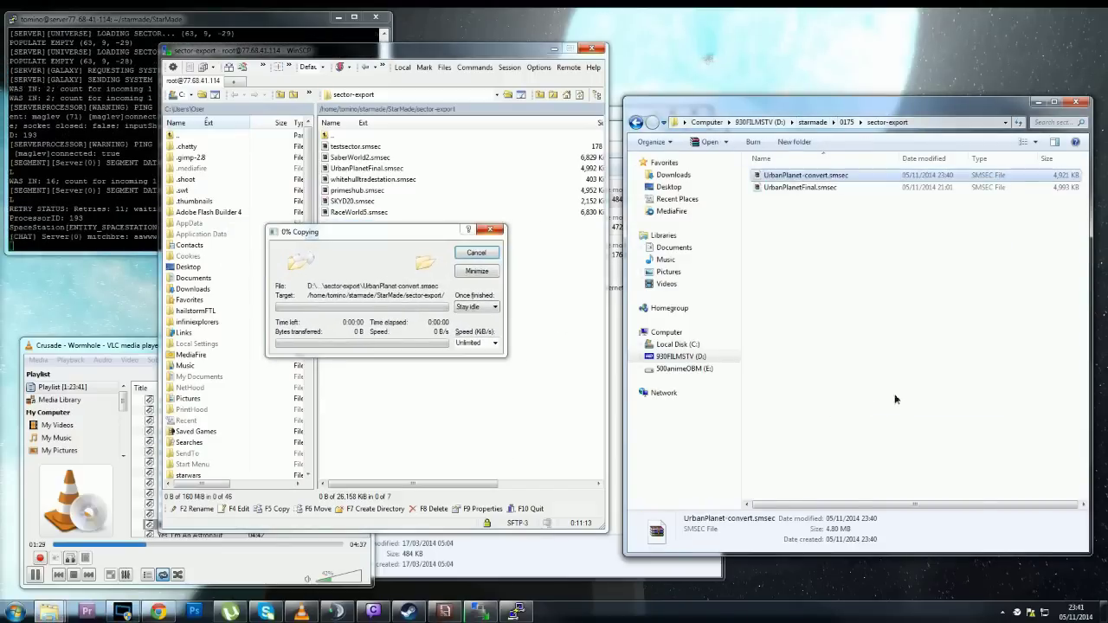
# Show the contents of drive E: and reconnect the interrupted upload of UrbanPlanet-convert.smsec.
pyautogui.click(846, 122)
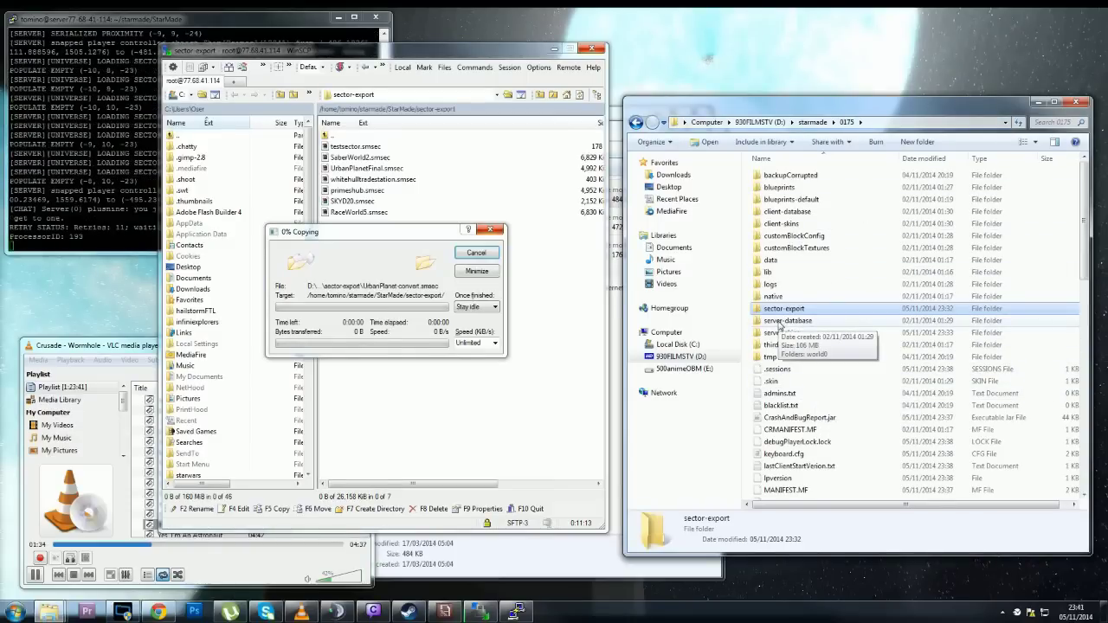
pyautogui.click(687, 369)
pyautogui.click(367, 320)
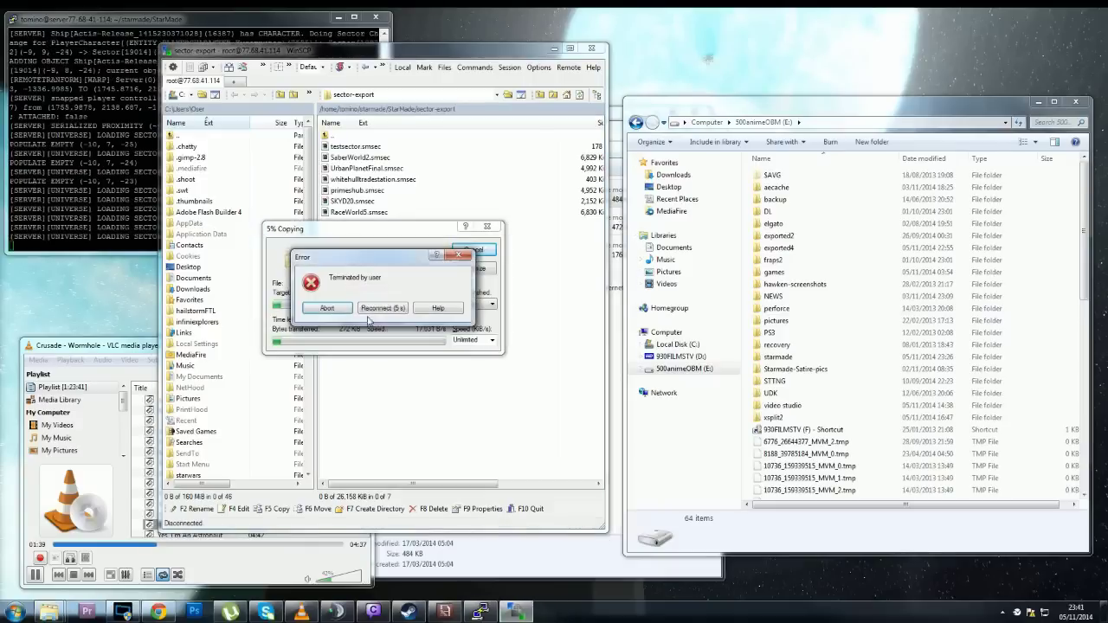
pyautogui.click(381, 310)
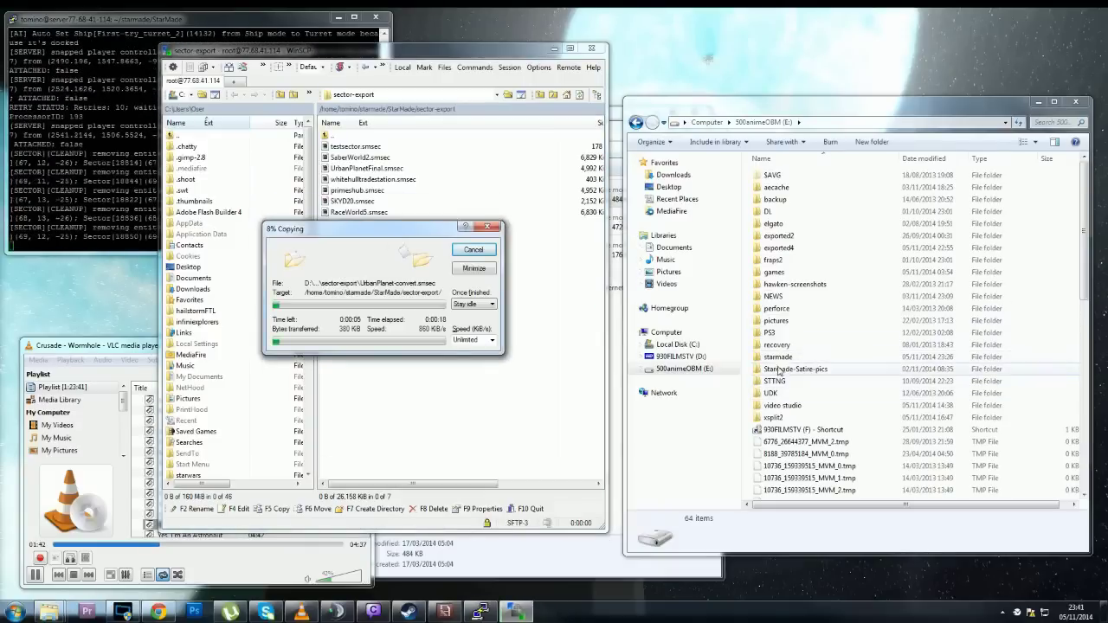
# Open the starmade\018 folder on drive E: and look through its files and folders.
pyautogui.doubleClick(788, 357)
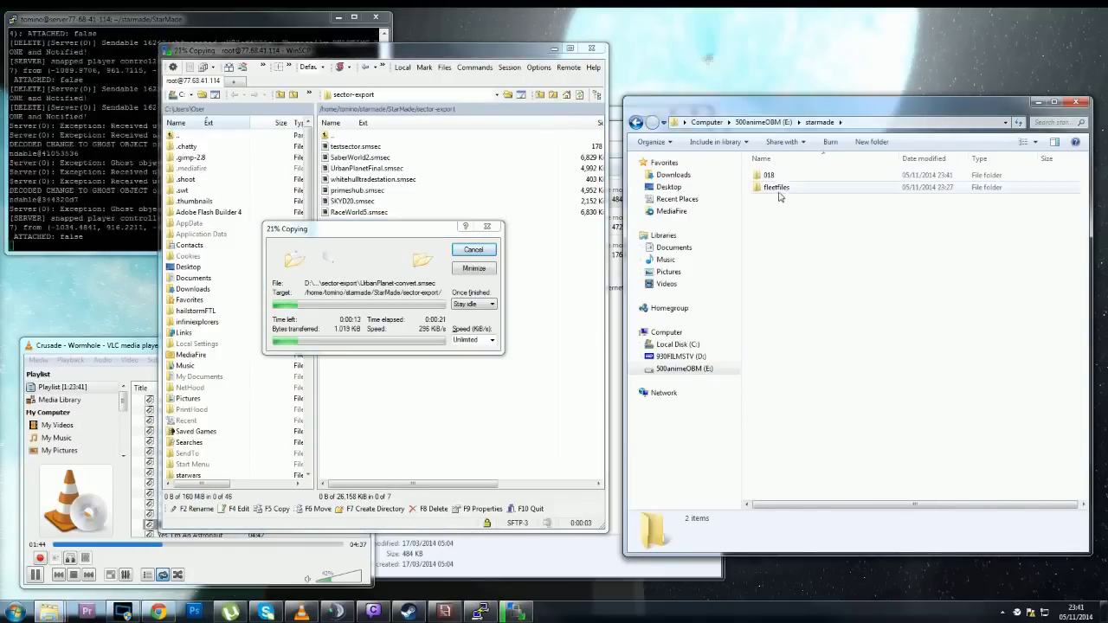
pyautogui.doubleClick(770, 175)
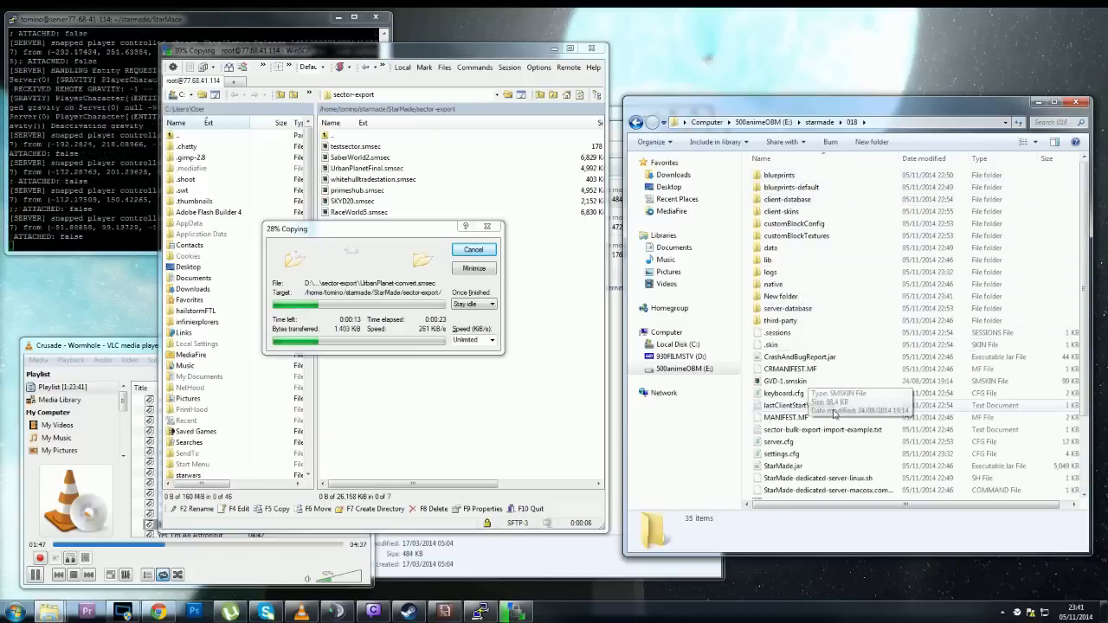
pyautogui.scroll(-3, 834, 416)
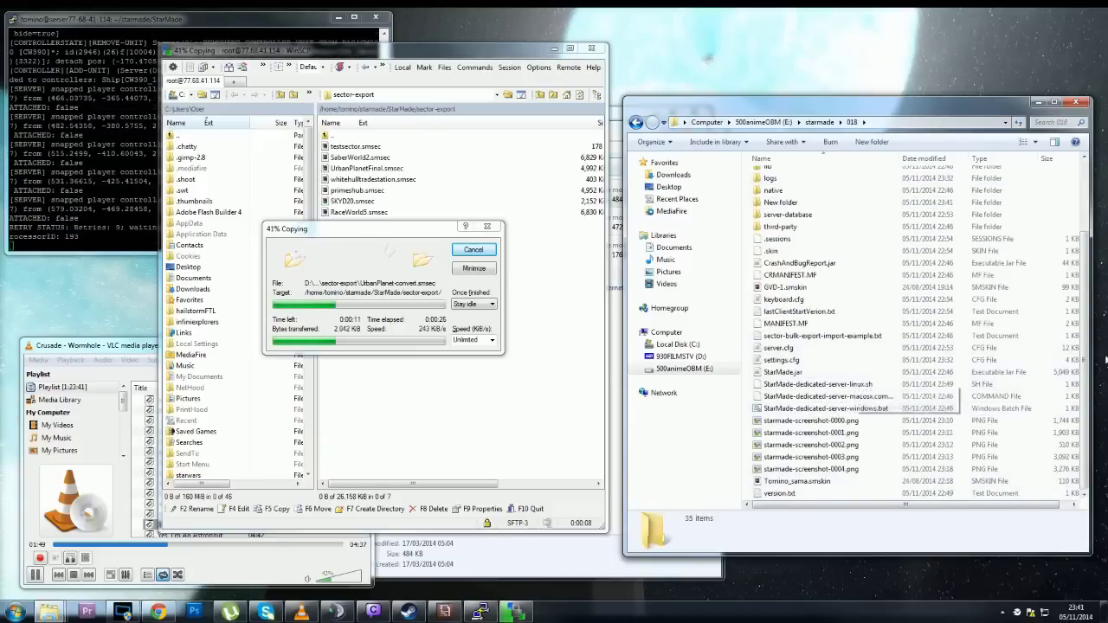
pyautogui.scroll(3, 806, 494)
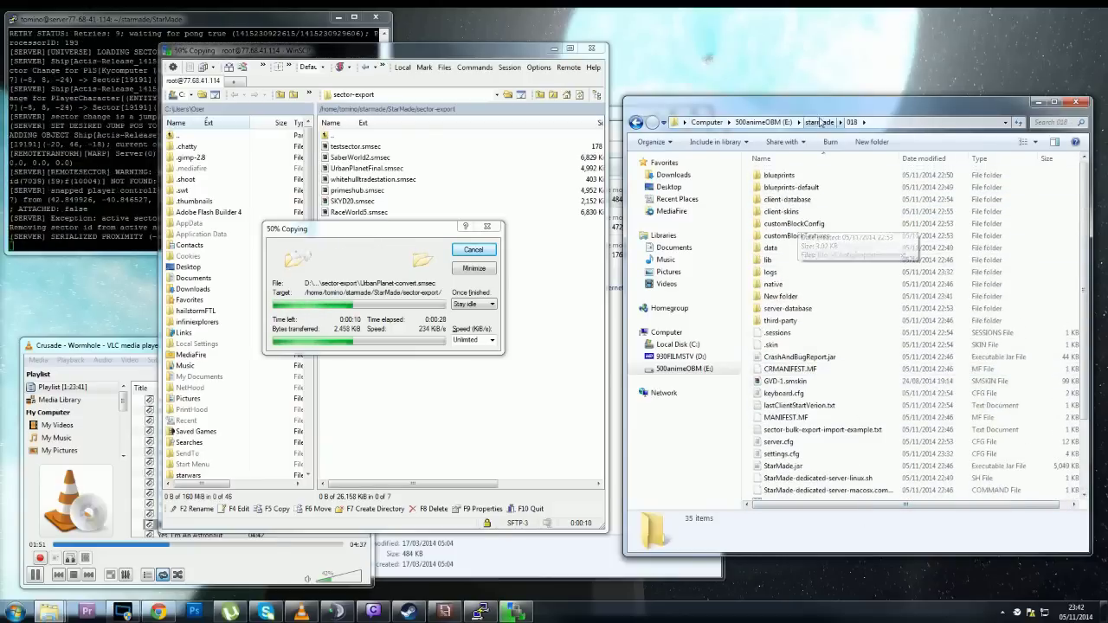
# Browse to D:\starmade\0175 and launch StarMade-starter.exe from that folder.
pyautogui.click(819, 122)
pyautogui.doubleClick(768, 176)
pyautogui.scroll(-3, 897, 406)
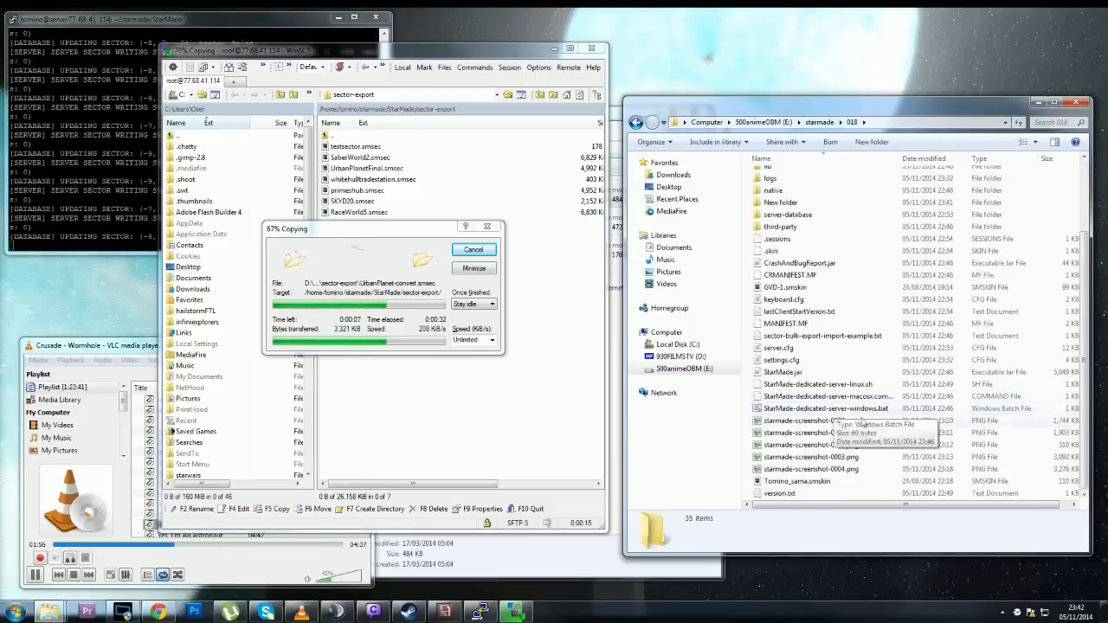
pyautogui.click(679, 356)
pyautogui.doubleClick(781, 424)
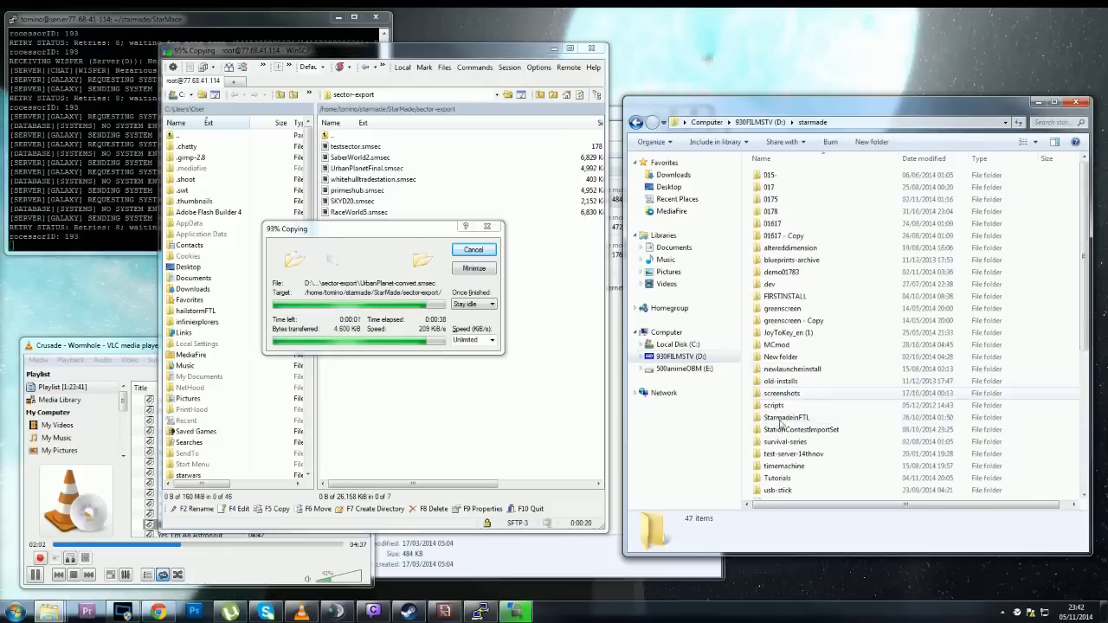
pyautogui.doubleClick(769, 199)
pyautogui.scroll(-3, 834, 445)
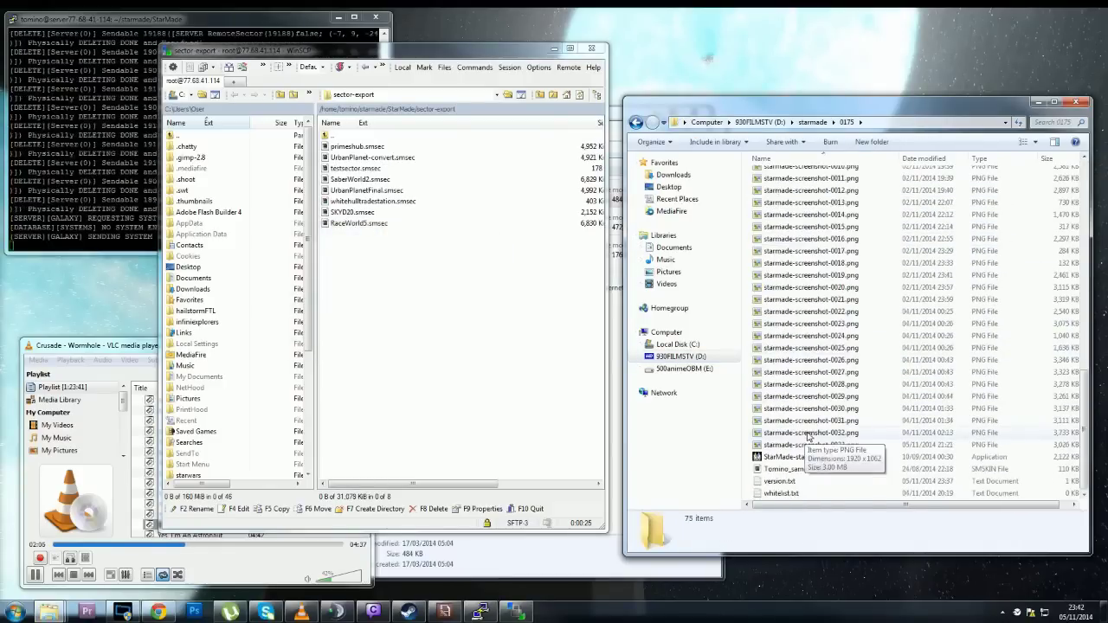
pyautogui.doubleClick(795, 456)
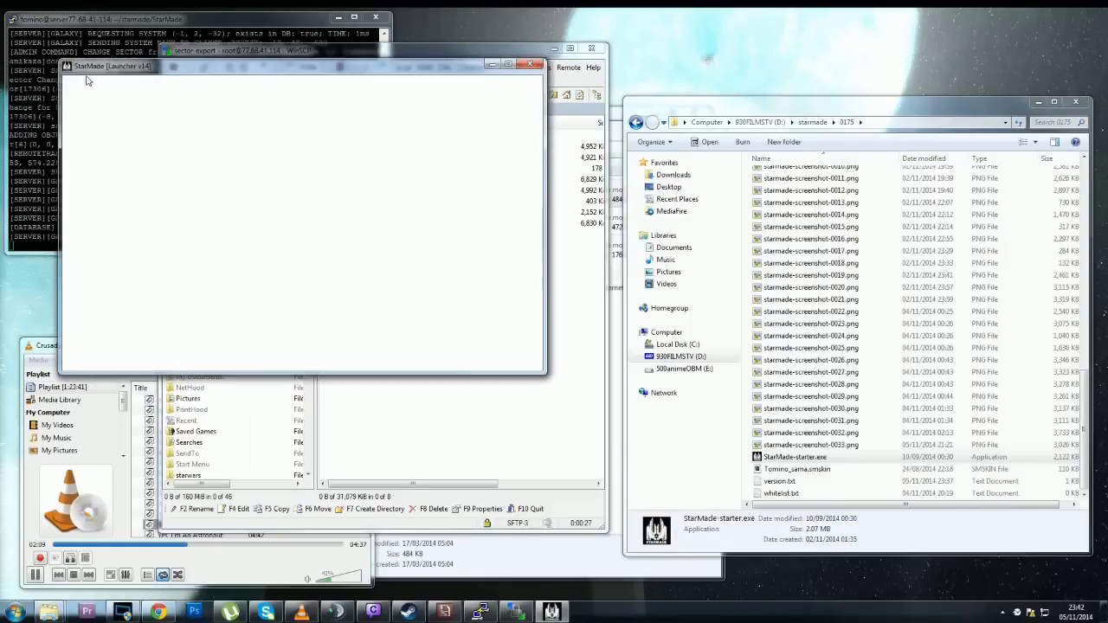
# Set the launcher's installation path to E:\starmade\018 and start the game from that installation.
pyautogui.click(84, 84)
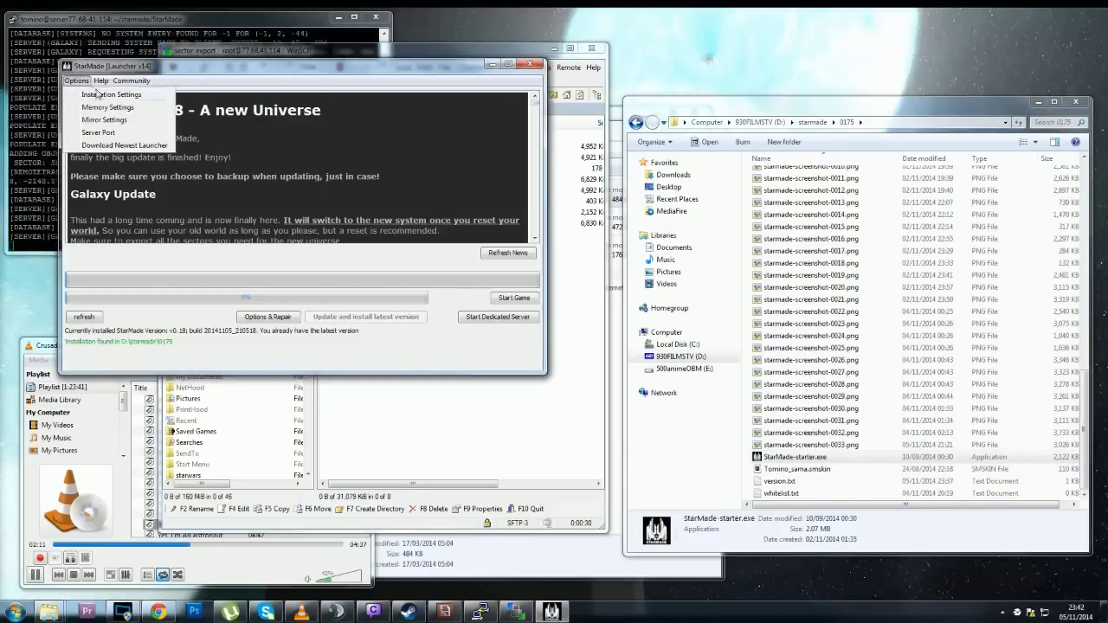
pyautogui.click(108, 95)
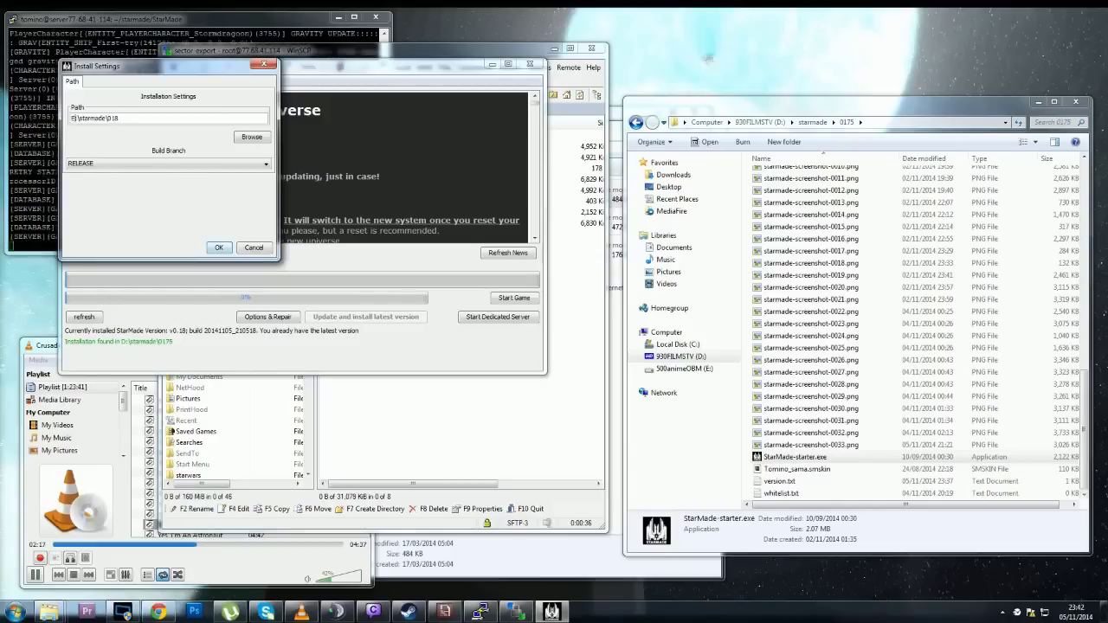
pyautogui.click(219, 247)
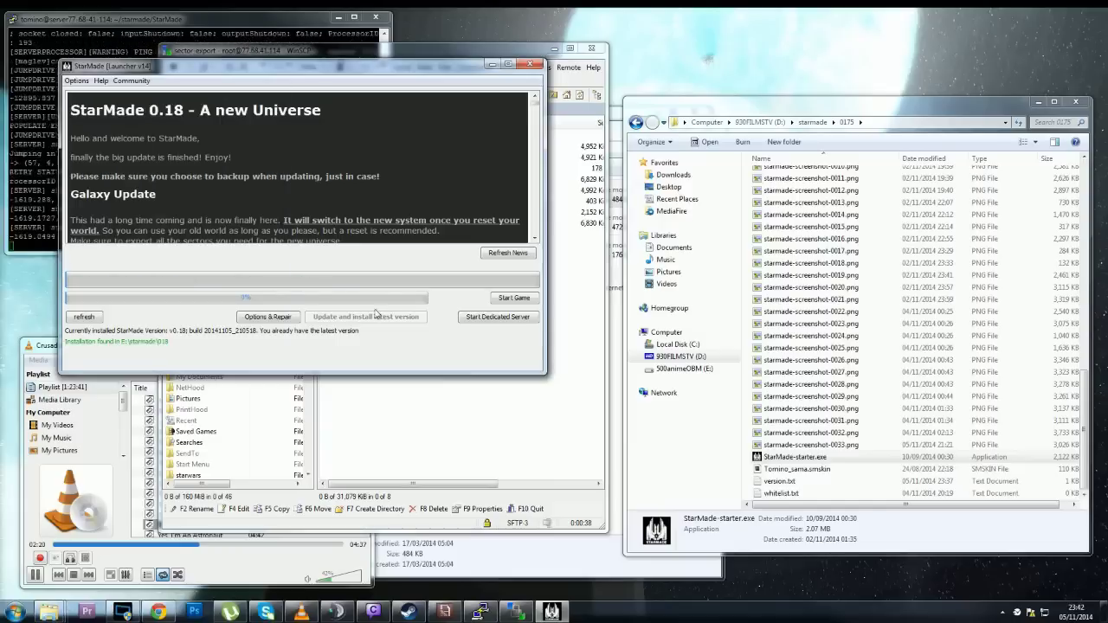
pyautogui.click(513, 298)
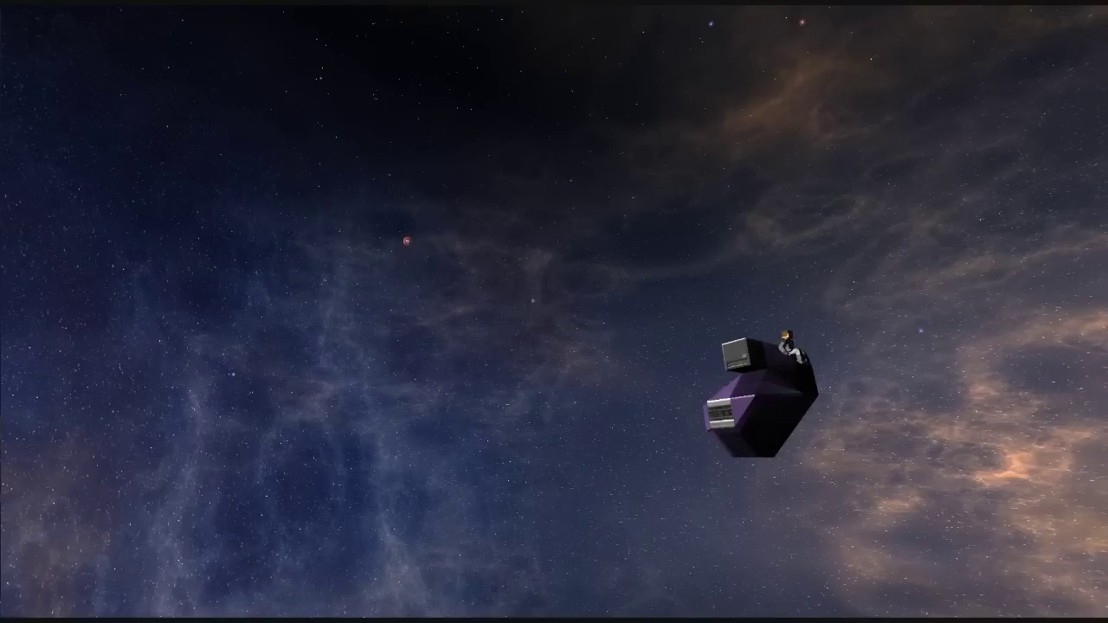
# Move to sector 4 107 7 with the /change_sector chat command and hide the HUD for a clear view of the sector.
pyautogui.press('F6')
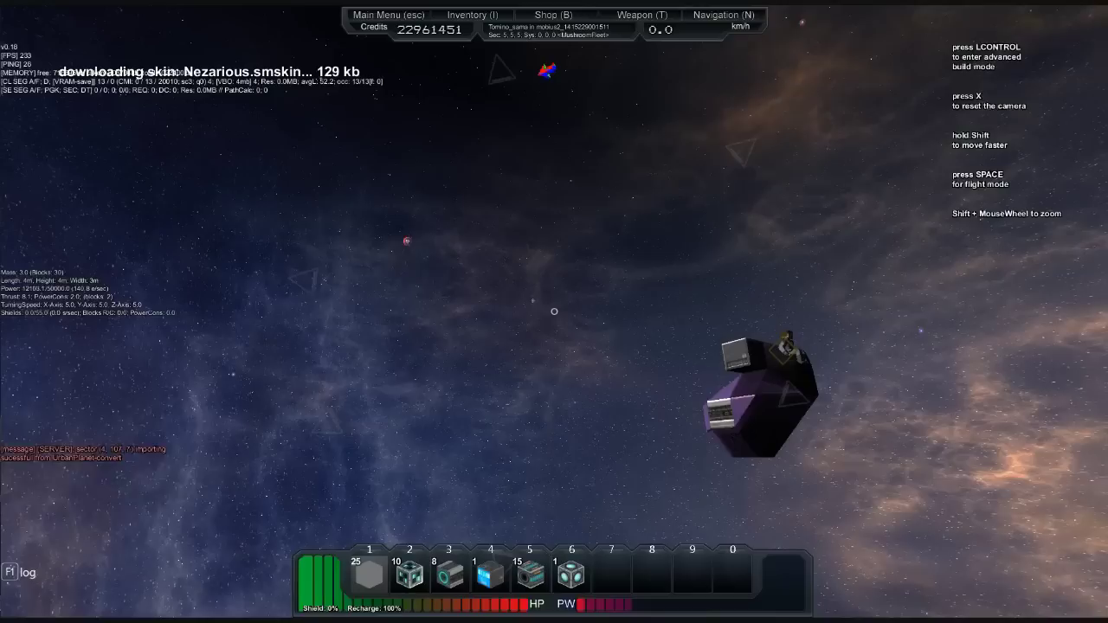
pyautogui.press('Return')
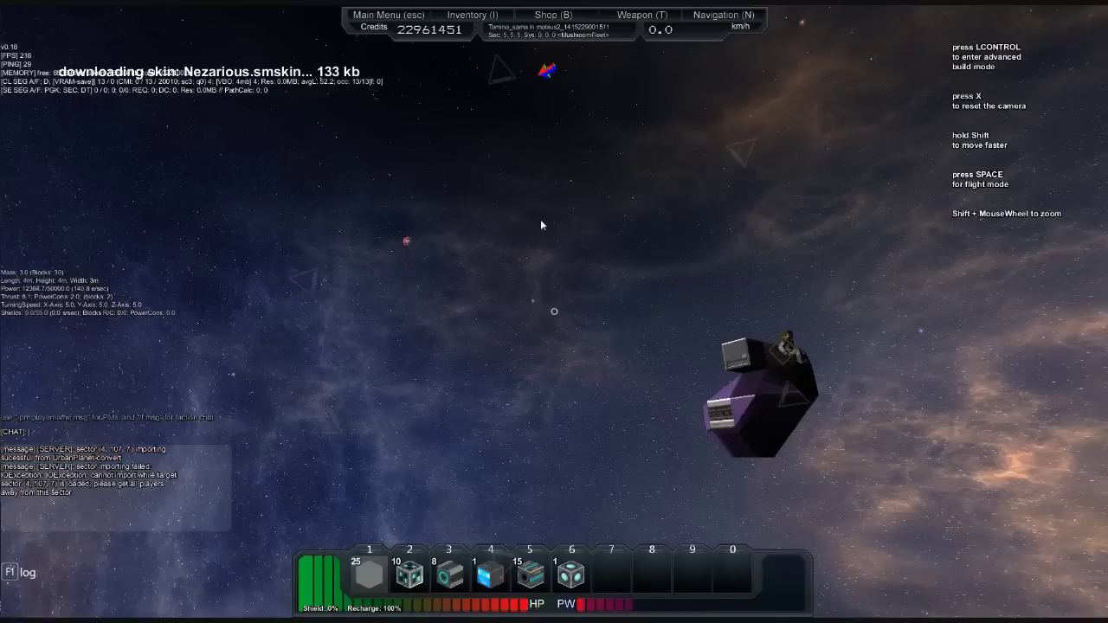
pyautogui.press('Up')
pyautogui.press('Up')
pyautogui.press('Up')
pyautogui.press('Up')
pyautogui.press('Up')
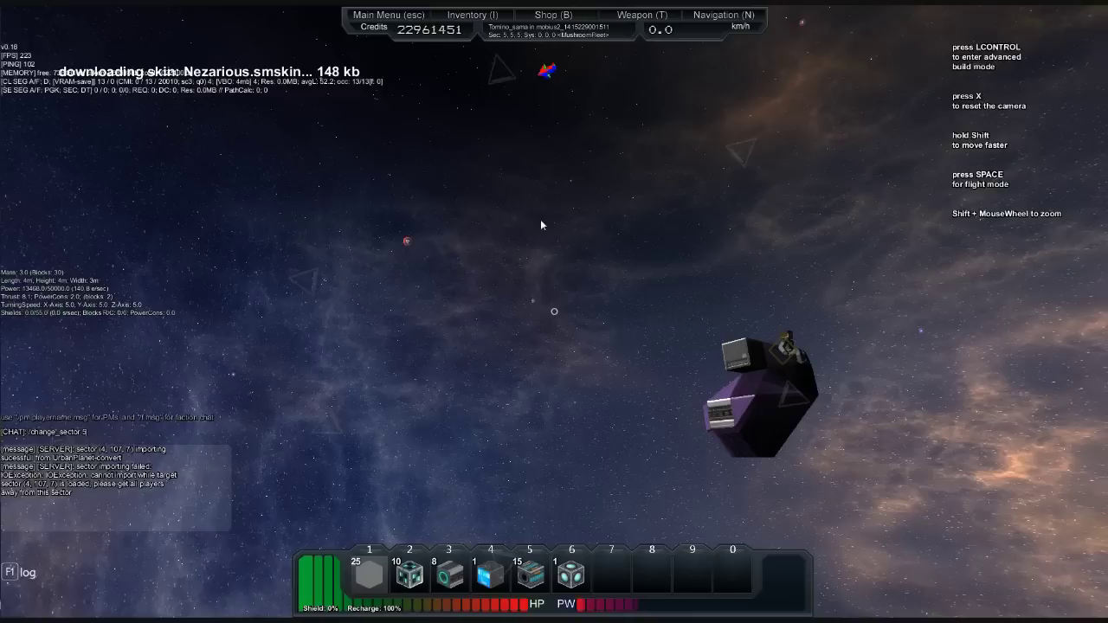
pyautogui.press('BackSpace')
pyautogui.write('4 107')
pyautogui.press('Return')
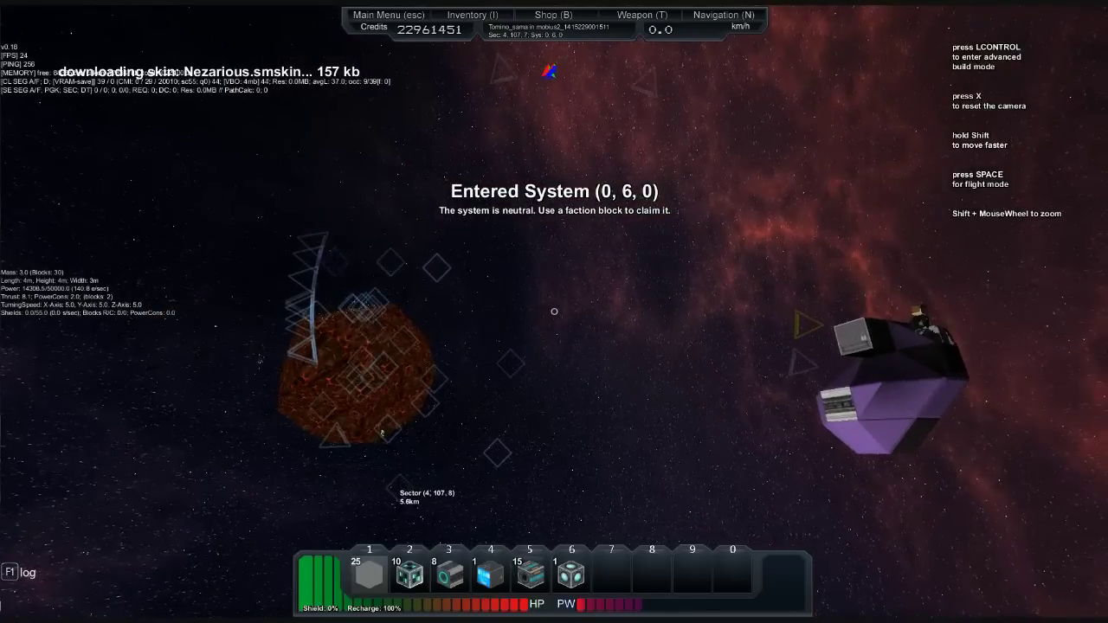
pyautogui.press('F2')
pyautogui.press('F6')
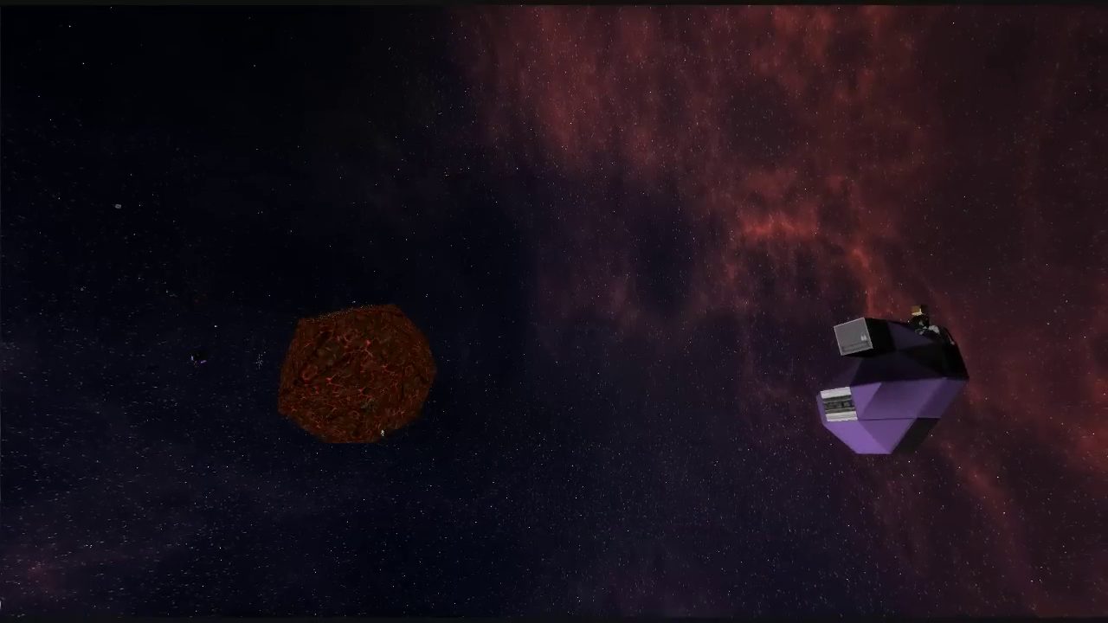